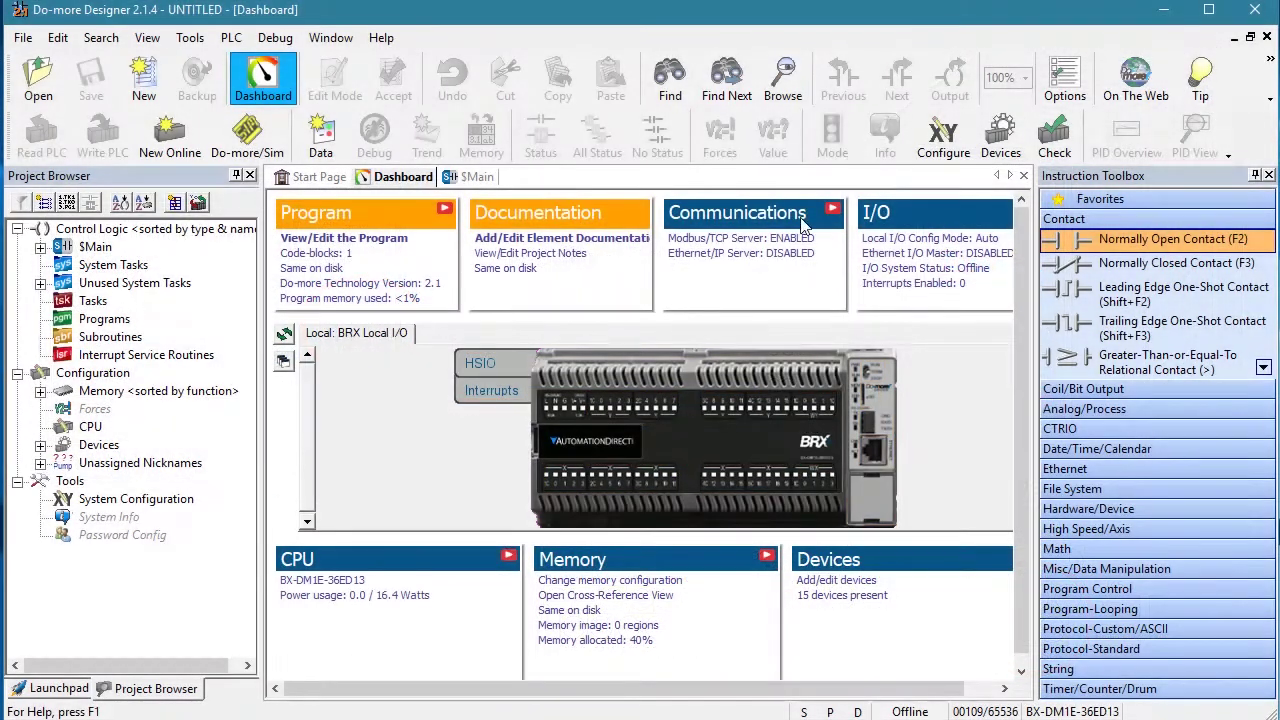
Configure the CPU serial port as a Modbus RTU Client at 9600 baud over RS485 and apply it
left_click(944, 135)
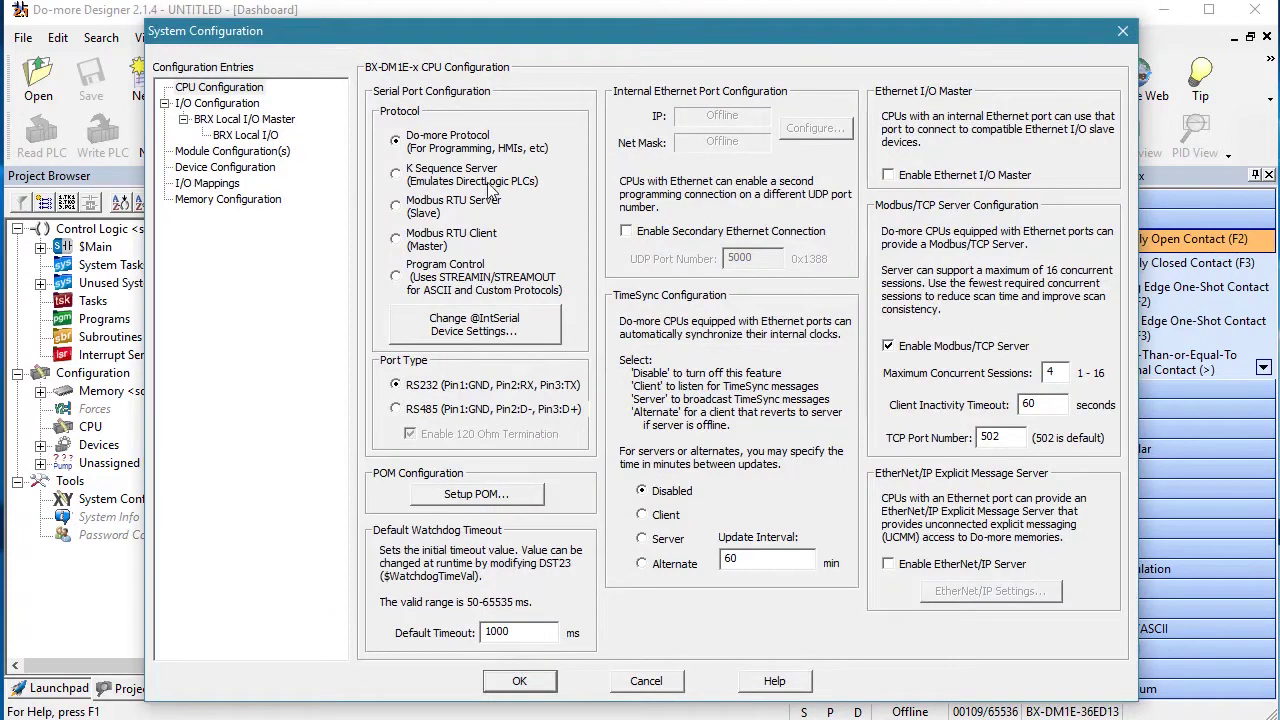
left_click(396, 240)
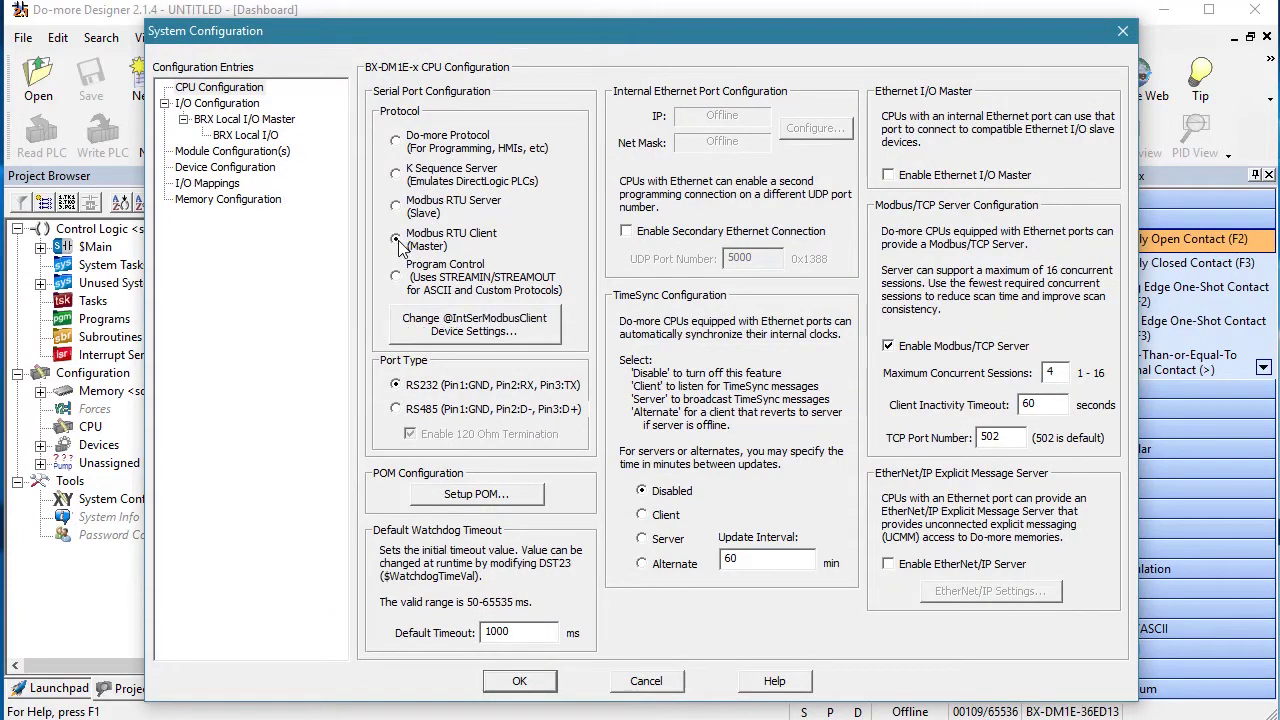
left_click(444, 328)
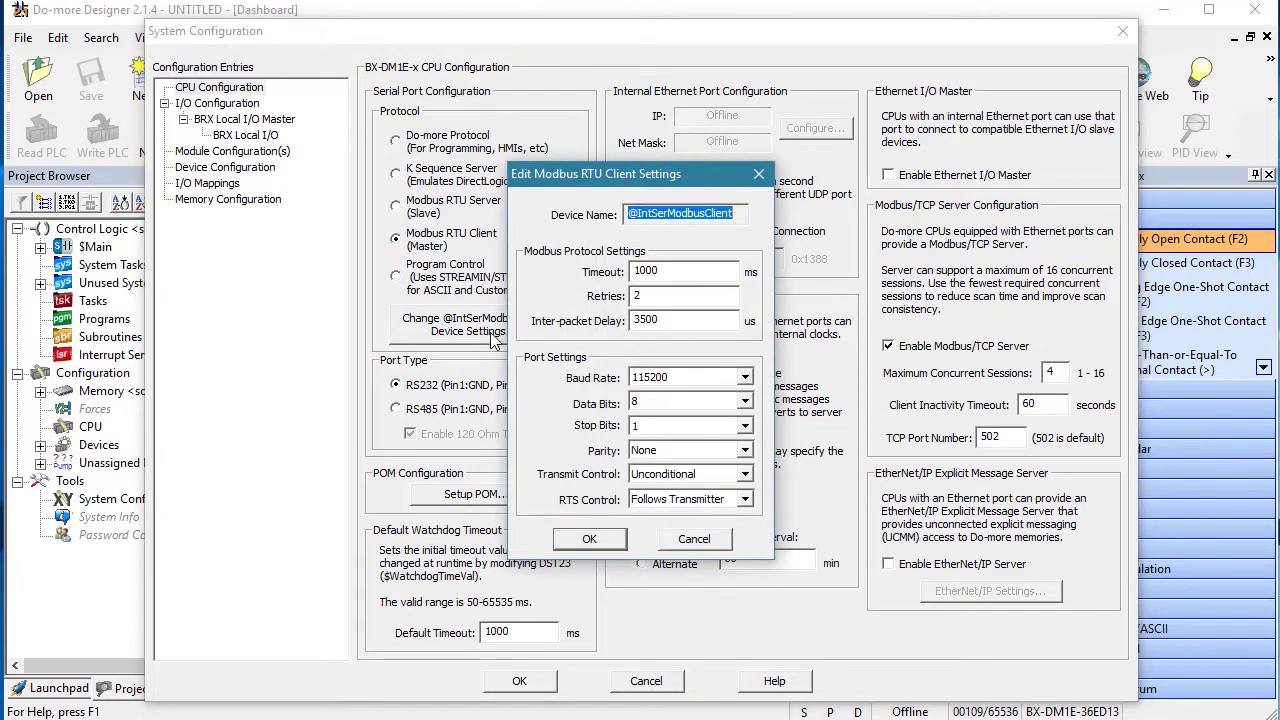
left_click(745, 377)
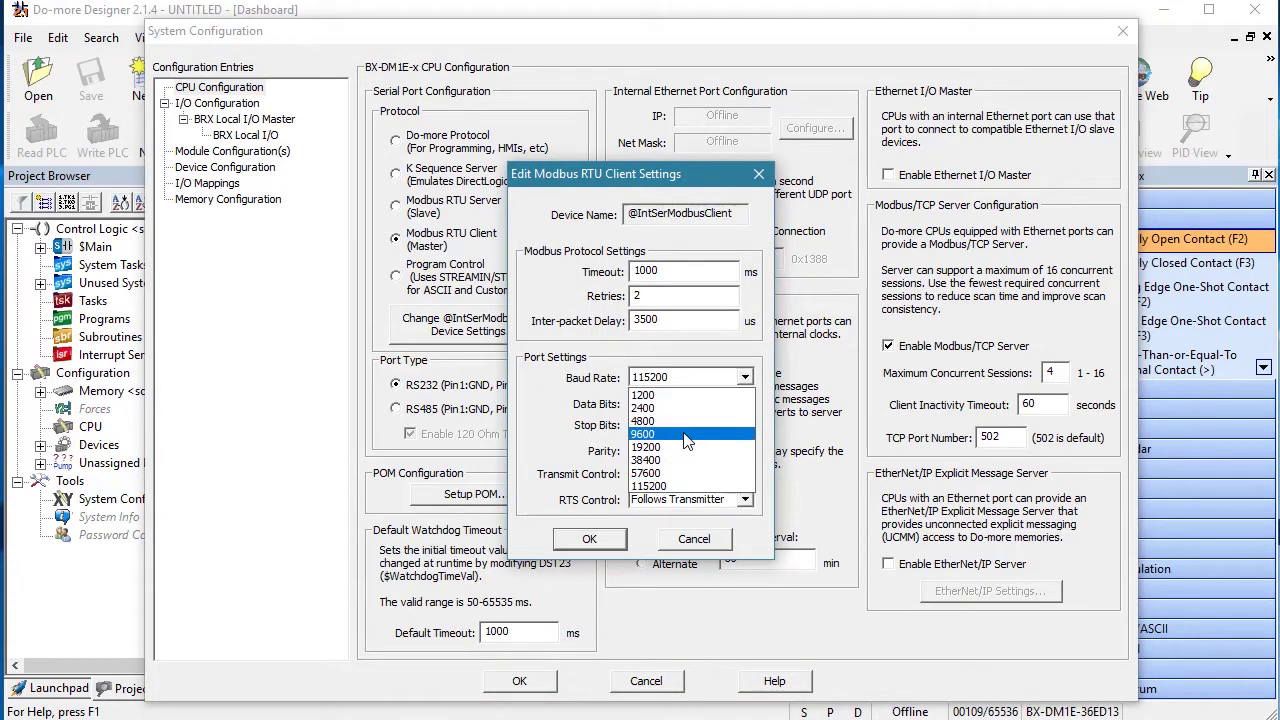
left_click(680, 442)
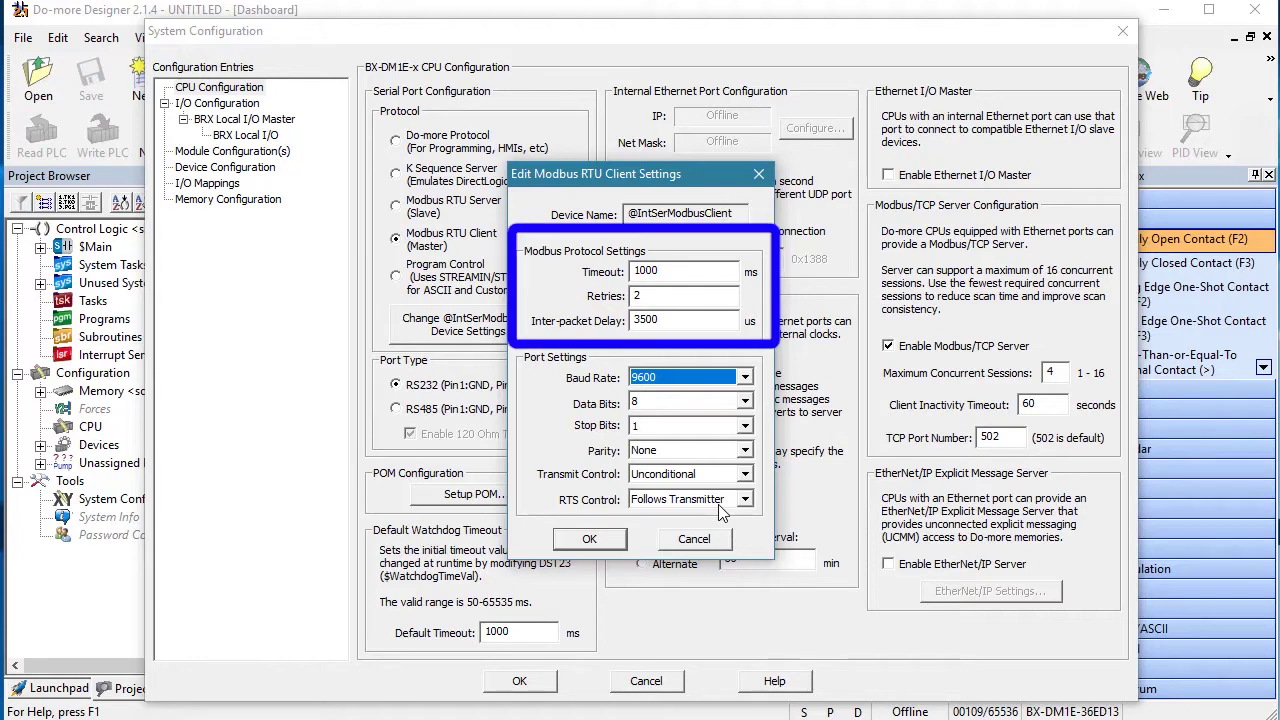
left_click(587, 545)
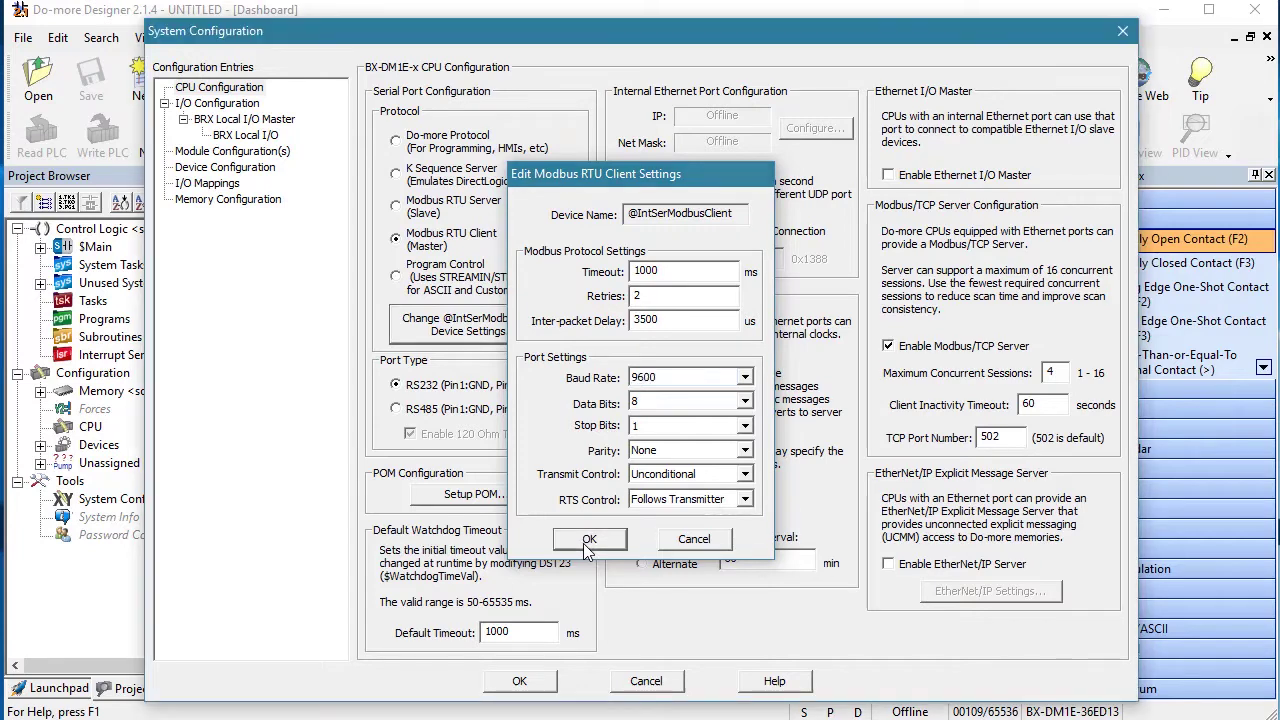
left_click(396, 409)
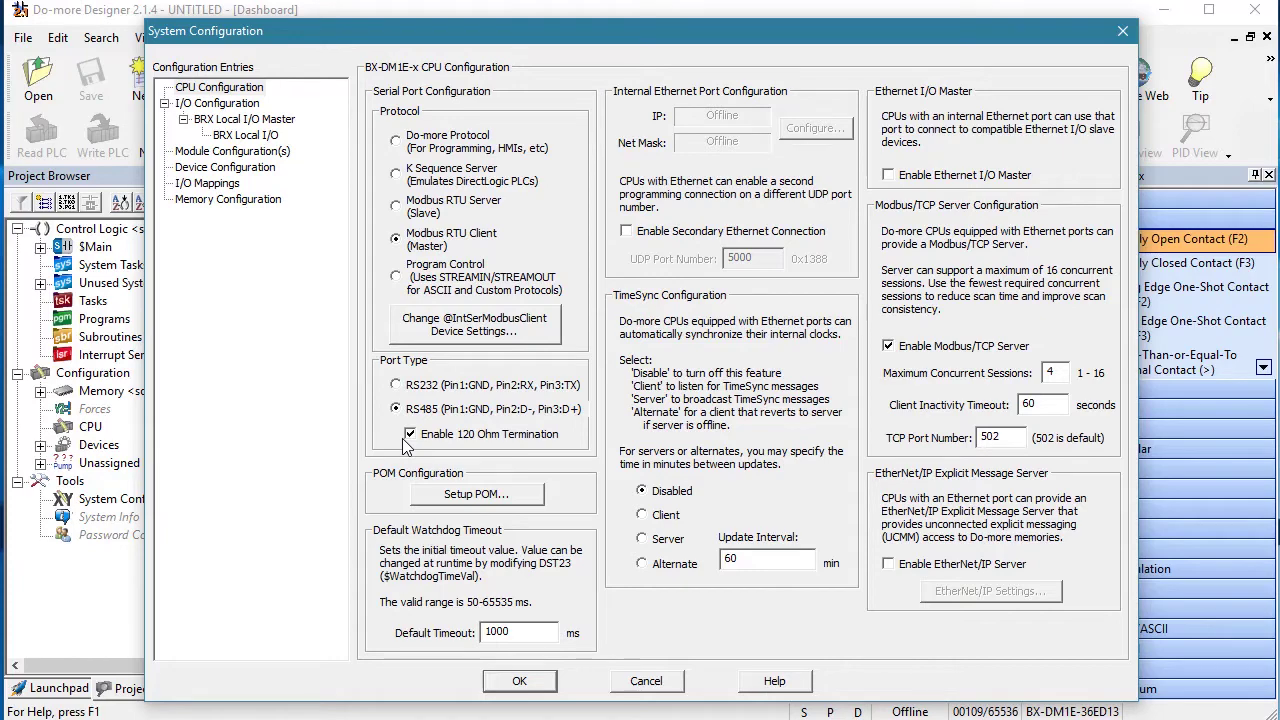
left_click(517, 680)
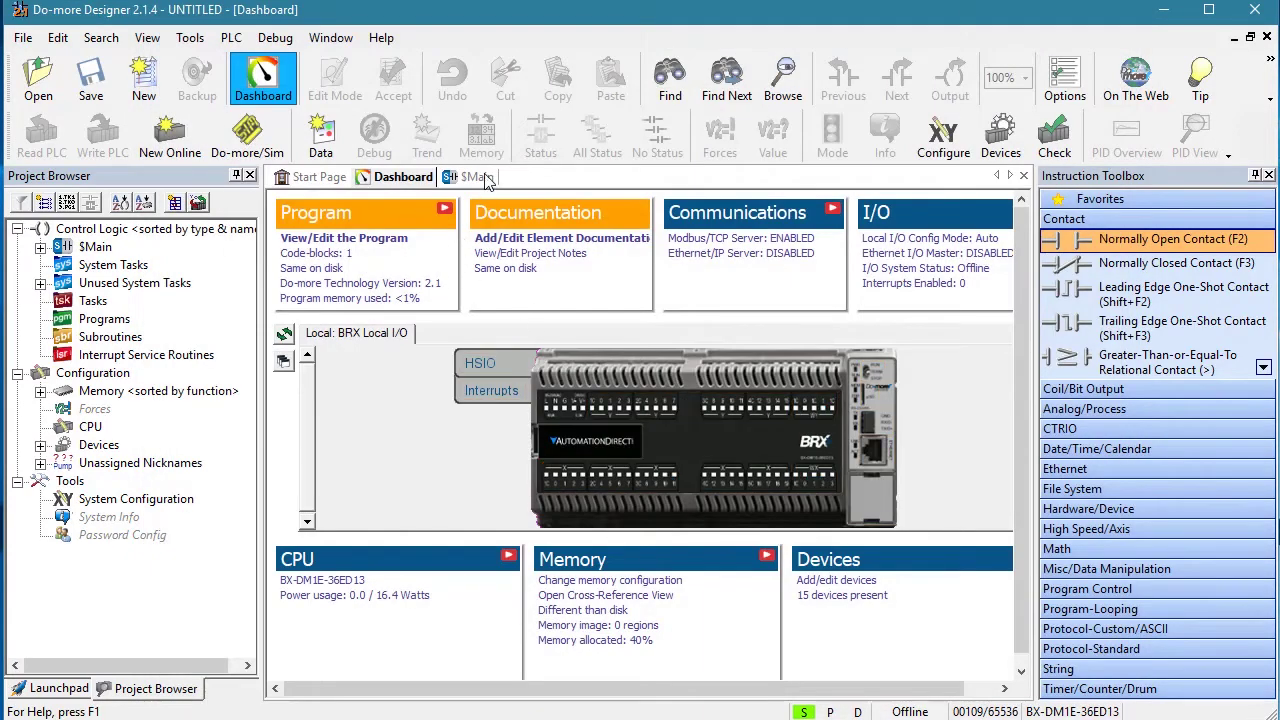
left_click(487, 177)
key("End")
type("M")
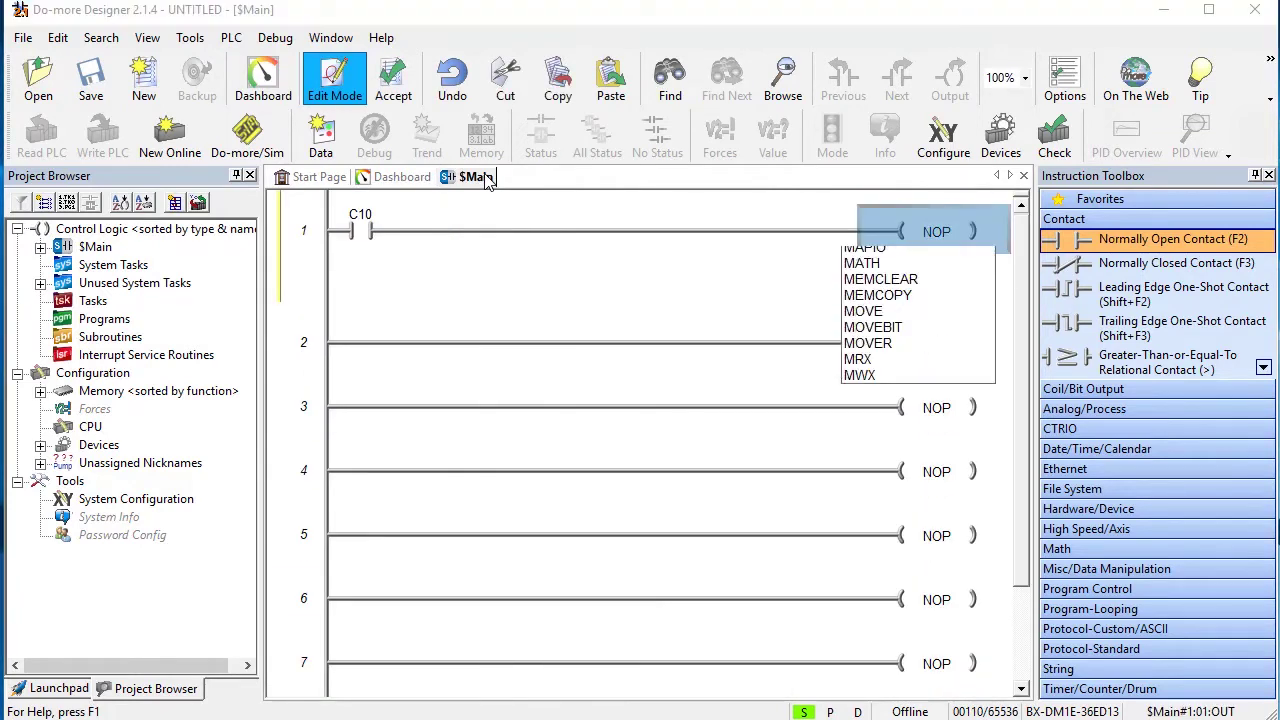
type("WX")
key("Return")
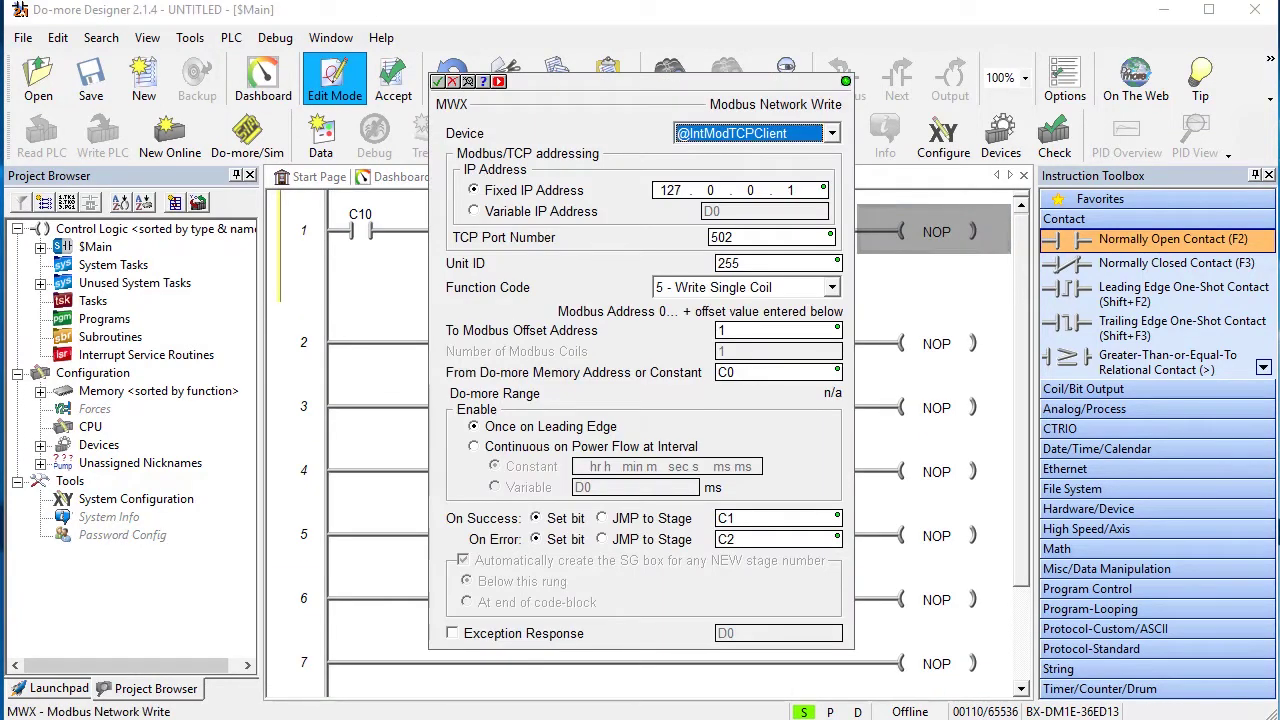
left_click(830, 133)
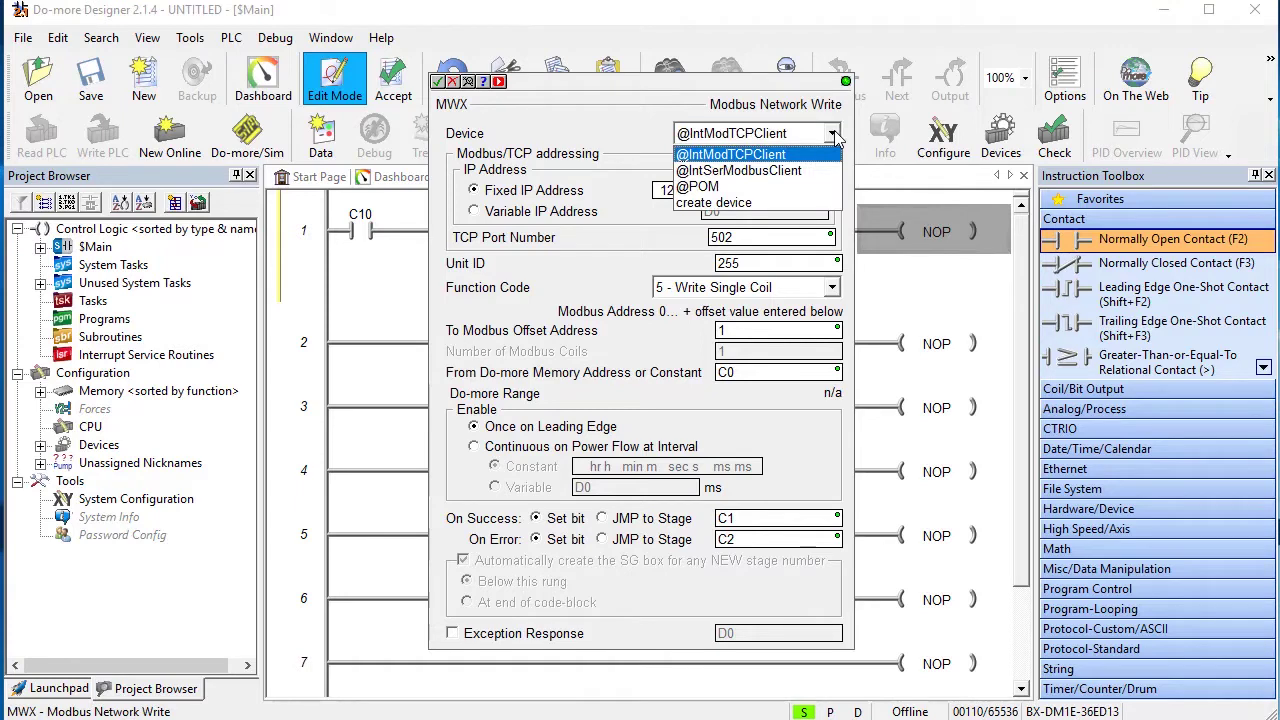
left_click(788, 165)
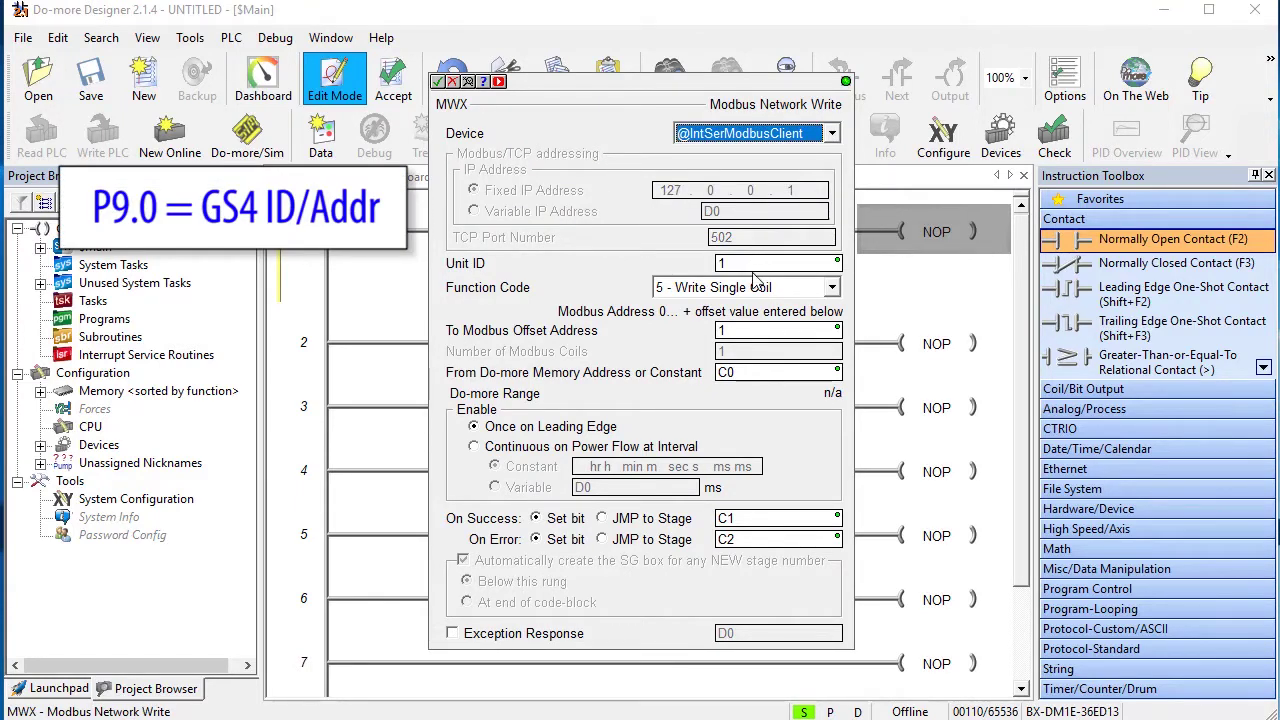
left_click(760, 287)
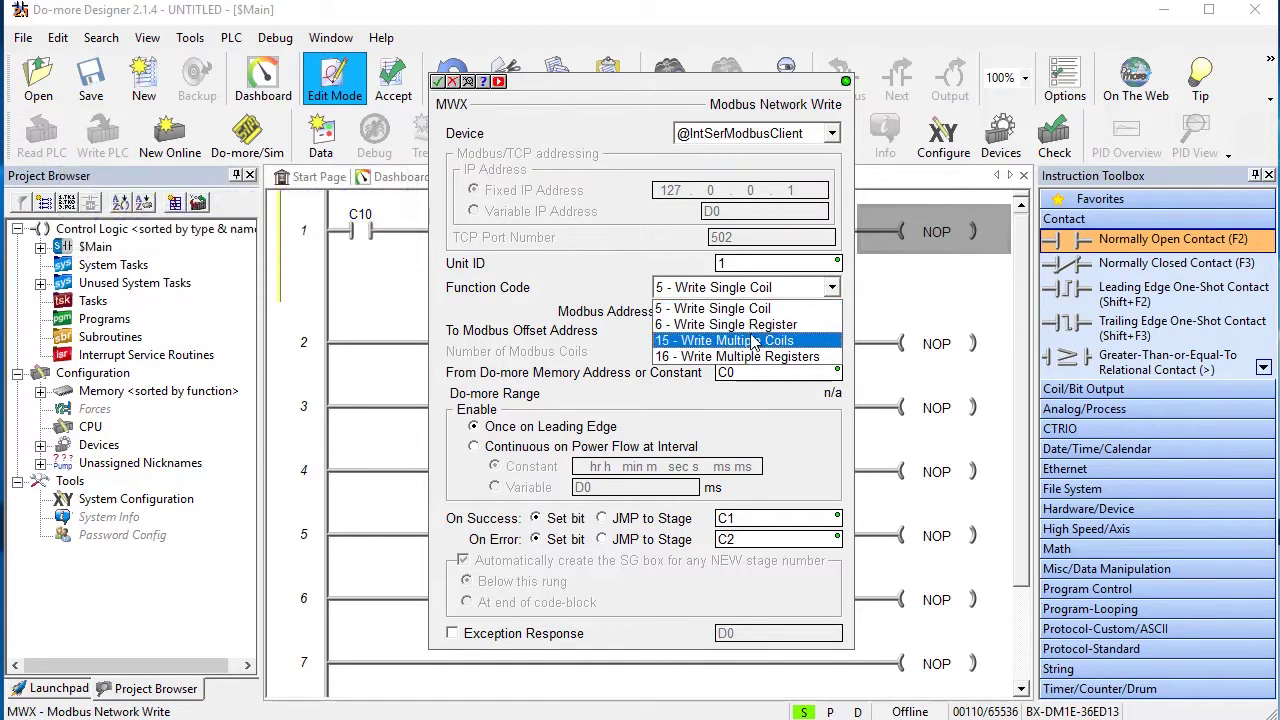
left_click(752, 324)
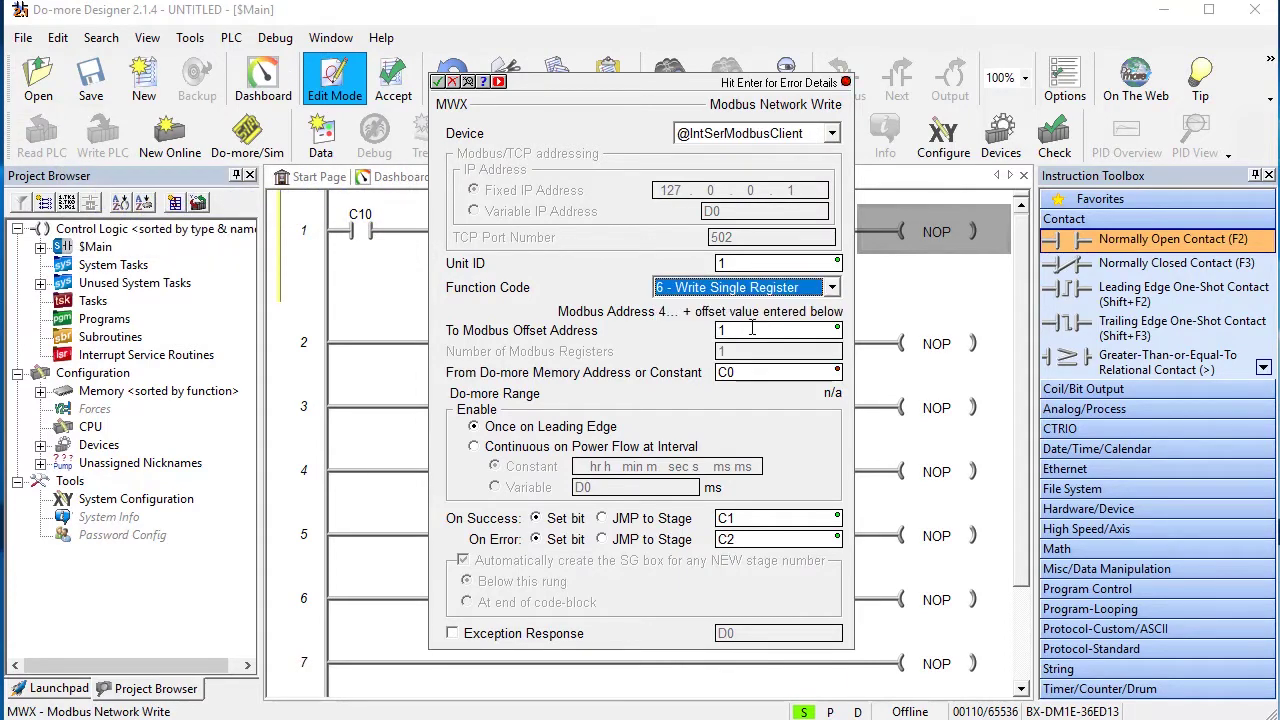
left_click(752, 328)
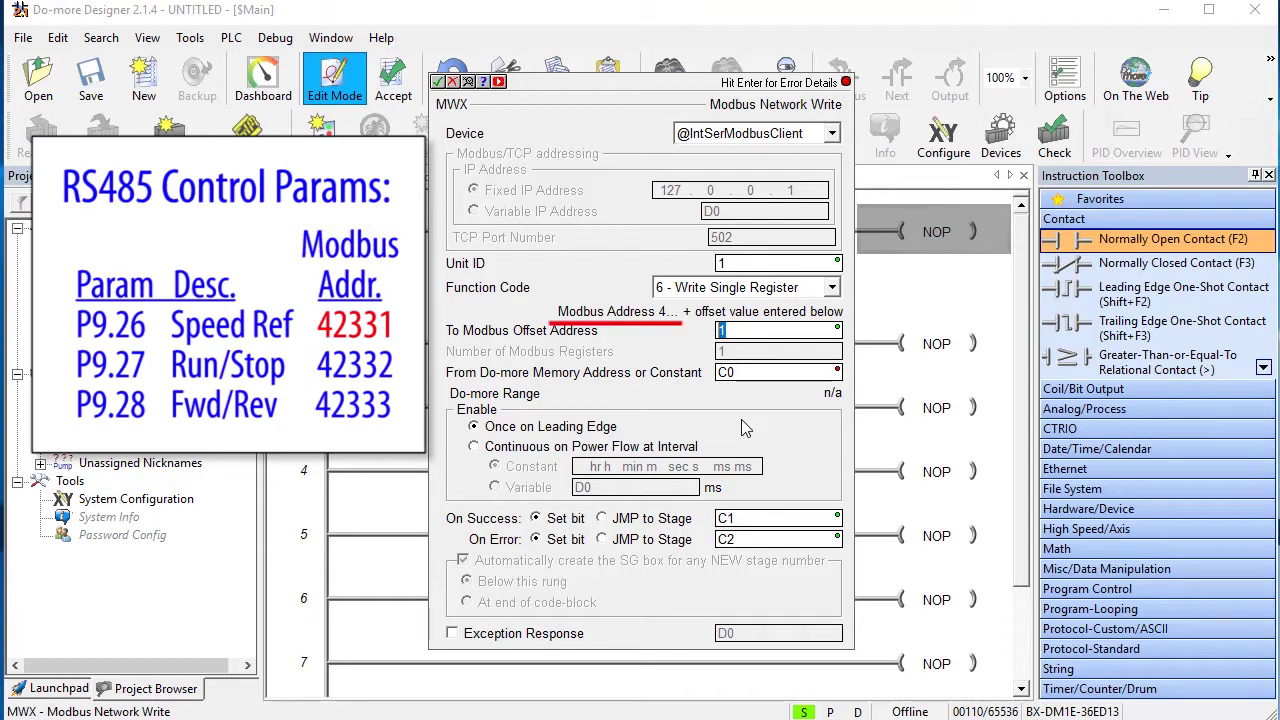
type("233")
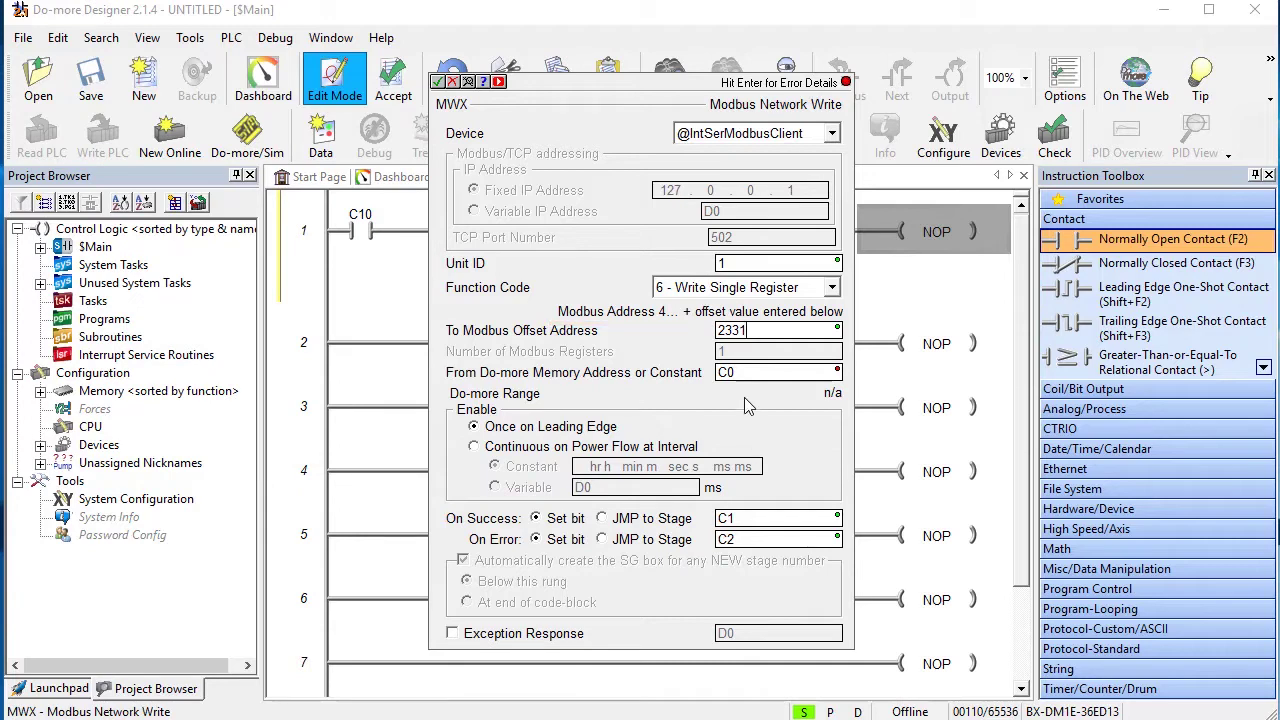
key("Tab")
type("3300")
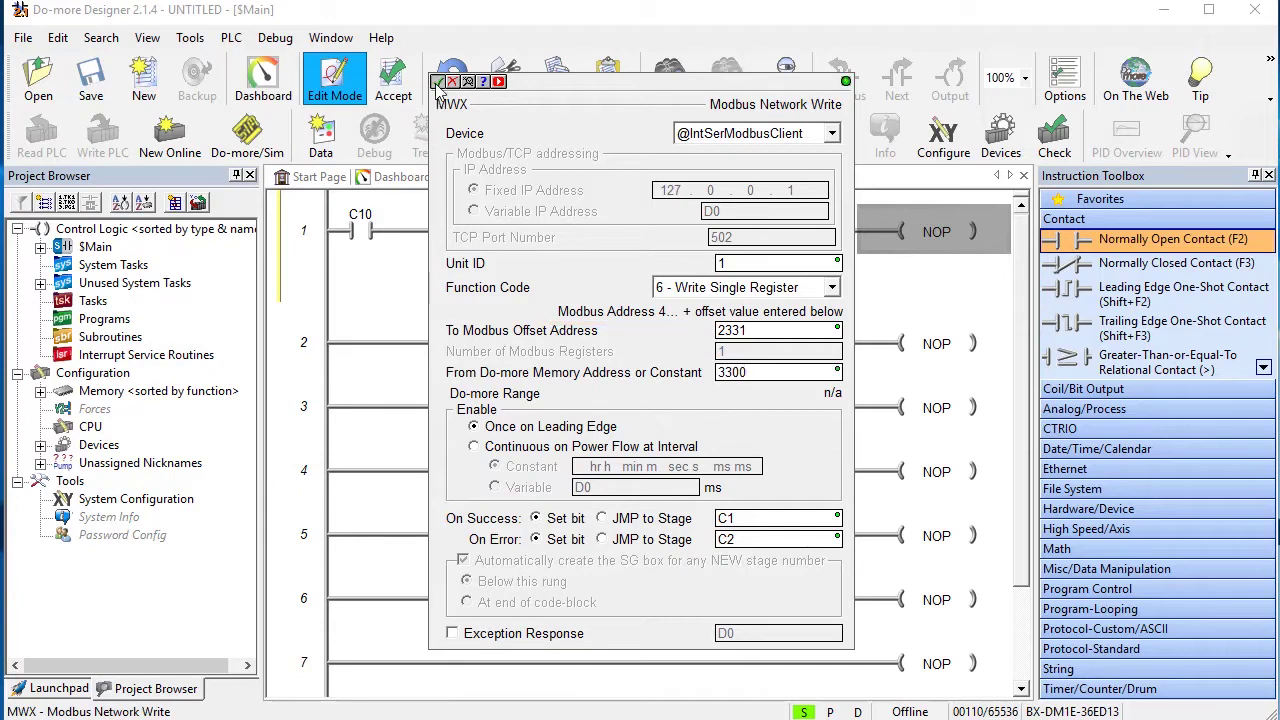
left_click(438, 81)
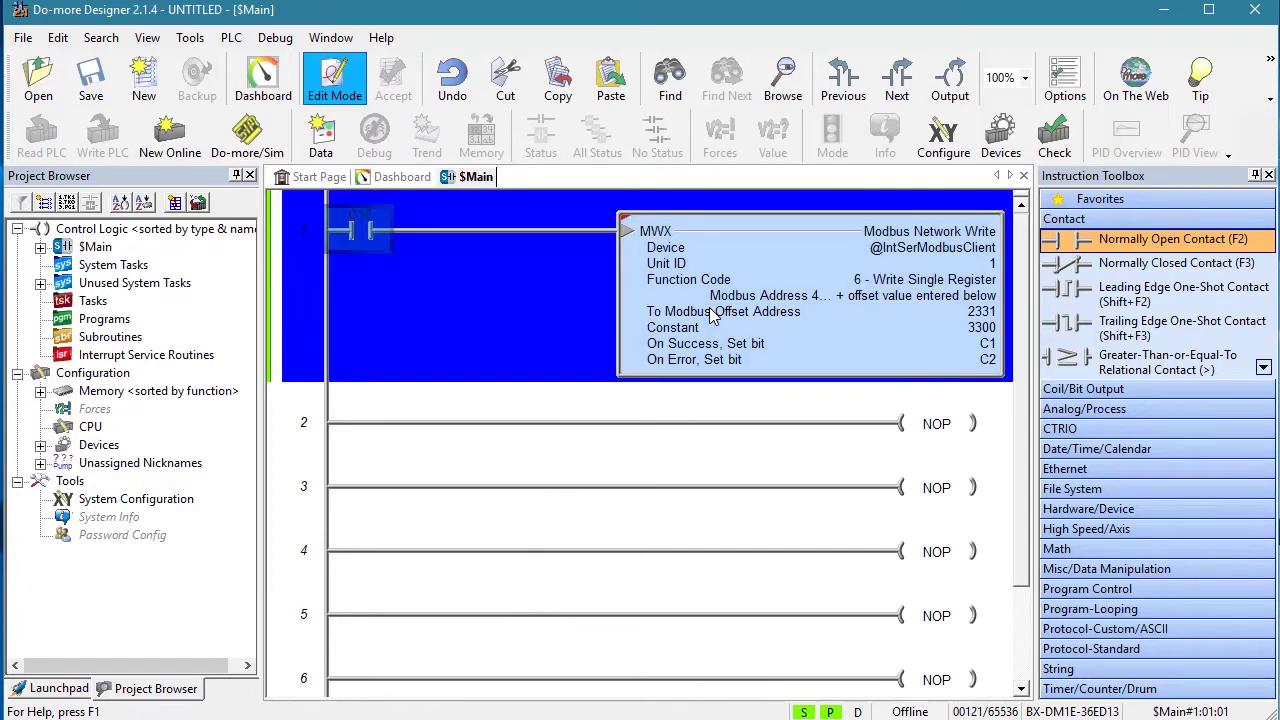
Duplicate the write rung as rung 2 on contact C11, writing constant 5500
key("ctrl+c")
key("ctrl+v")
double_click(360, 418)
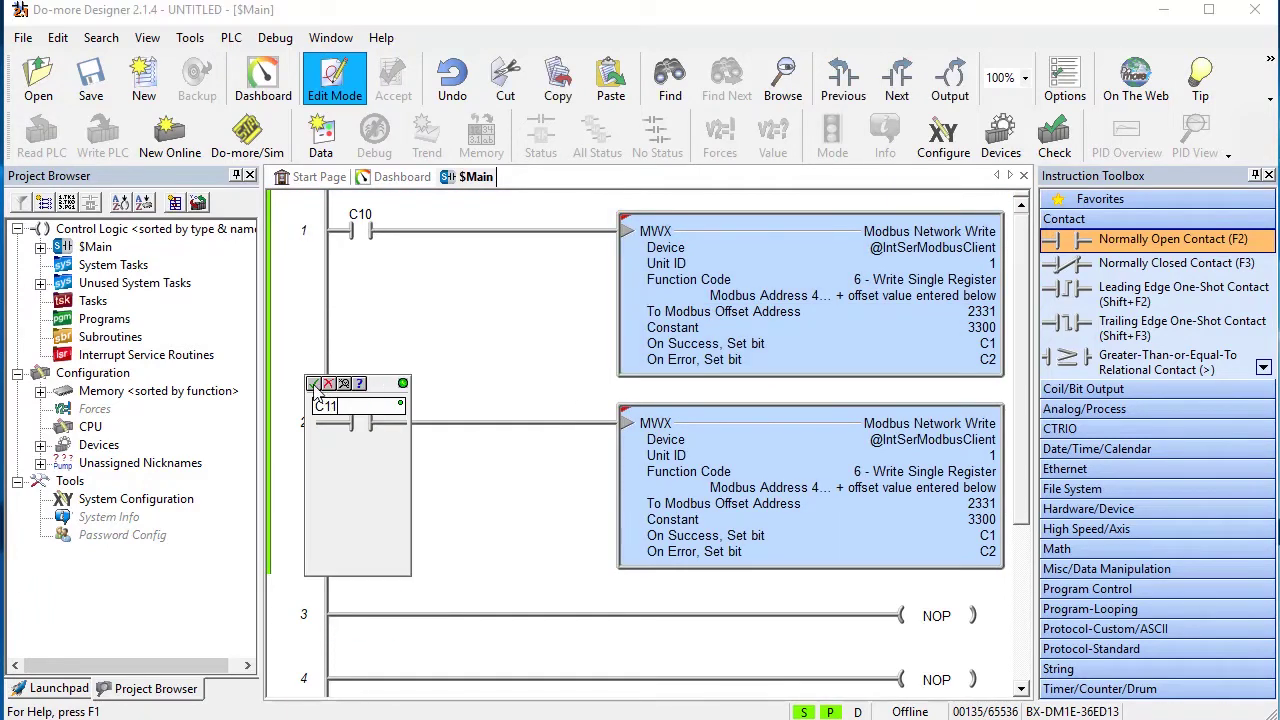
key("Return")
double_click(730, 456)
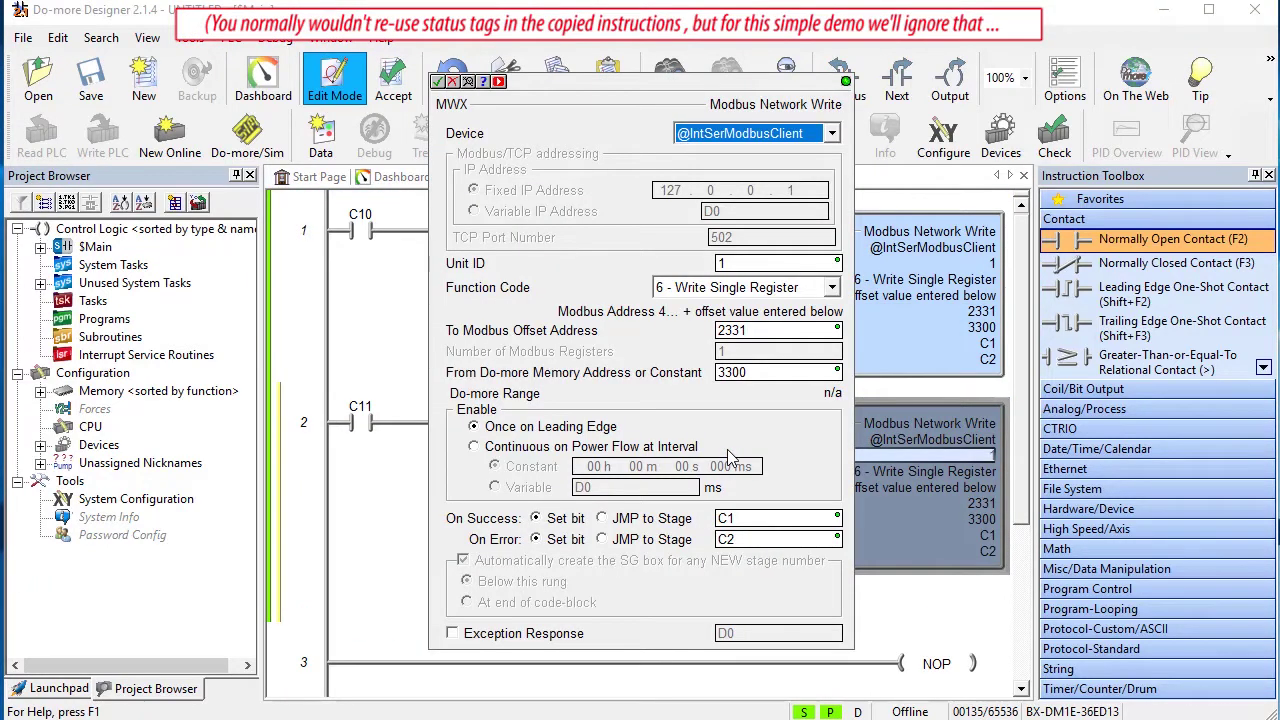
double_click(722, 372)
type("5500")
left_click(439, 81)
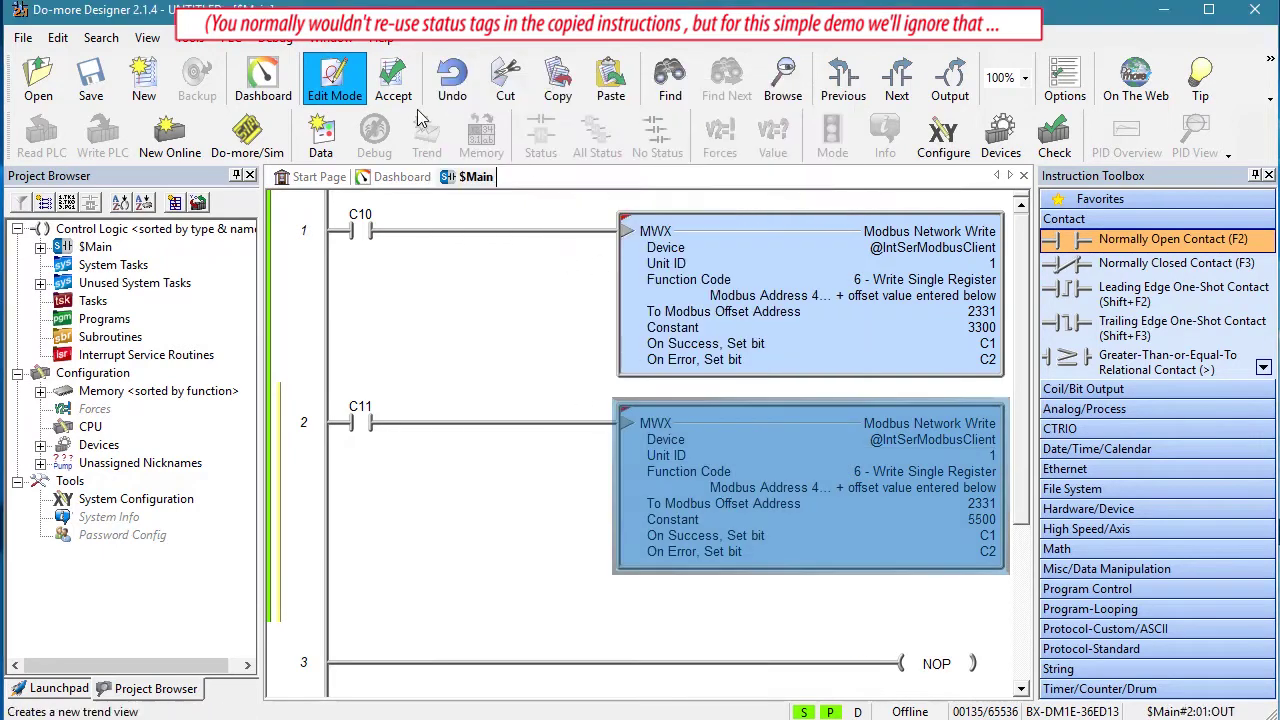
Paste rung 3 on contact C12 writing 0 to the direction offset
key("Down")
key("ctrl+v")
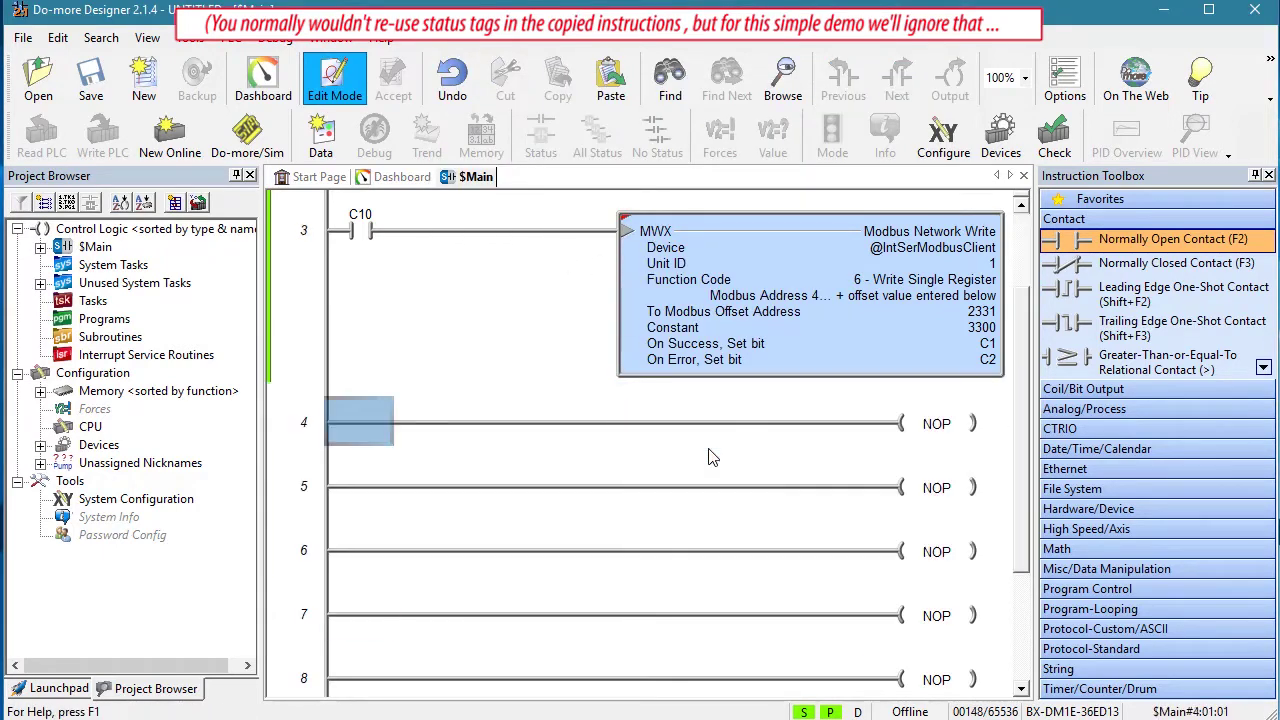
double_click(400, 258)
type("C12")
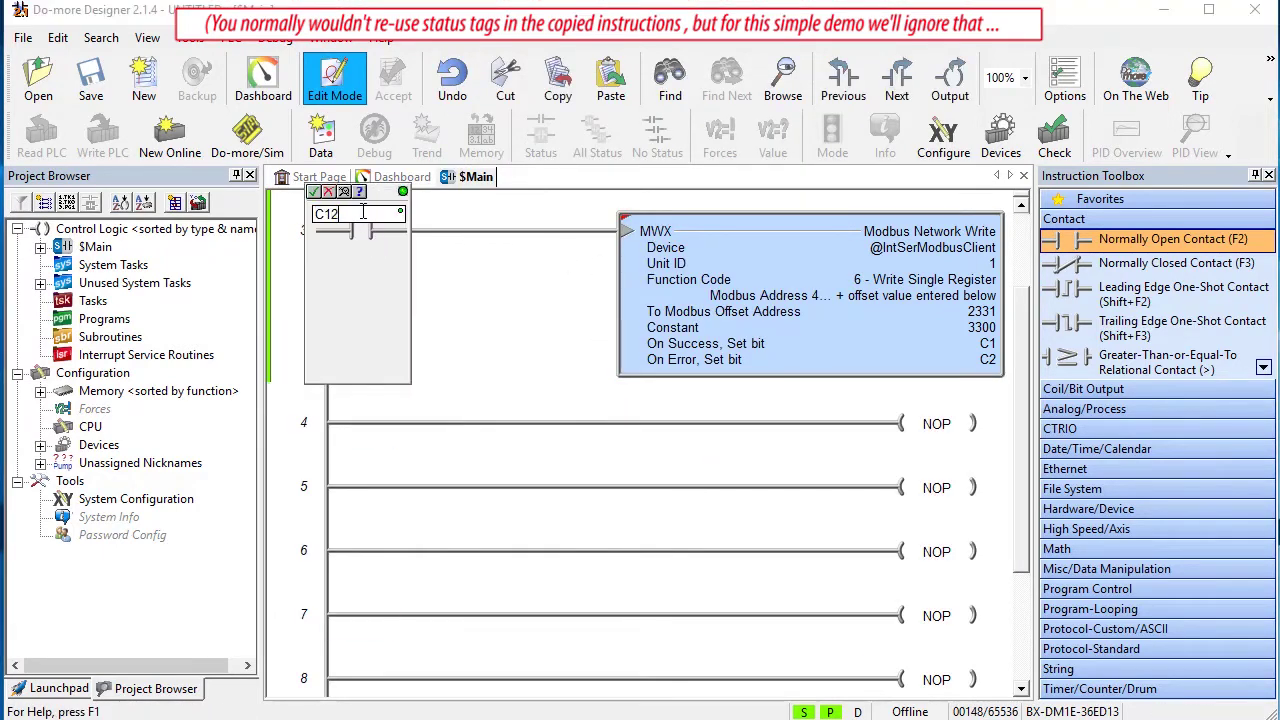
key("Return")
double_click(676, 287)
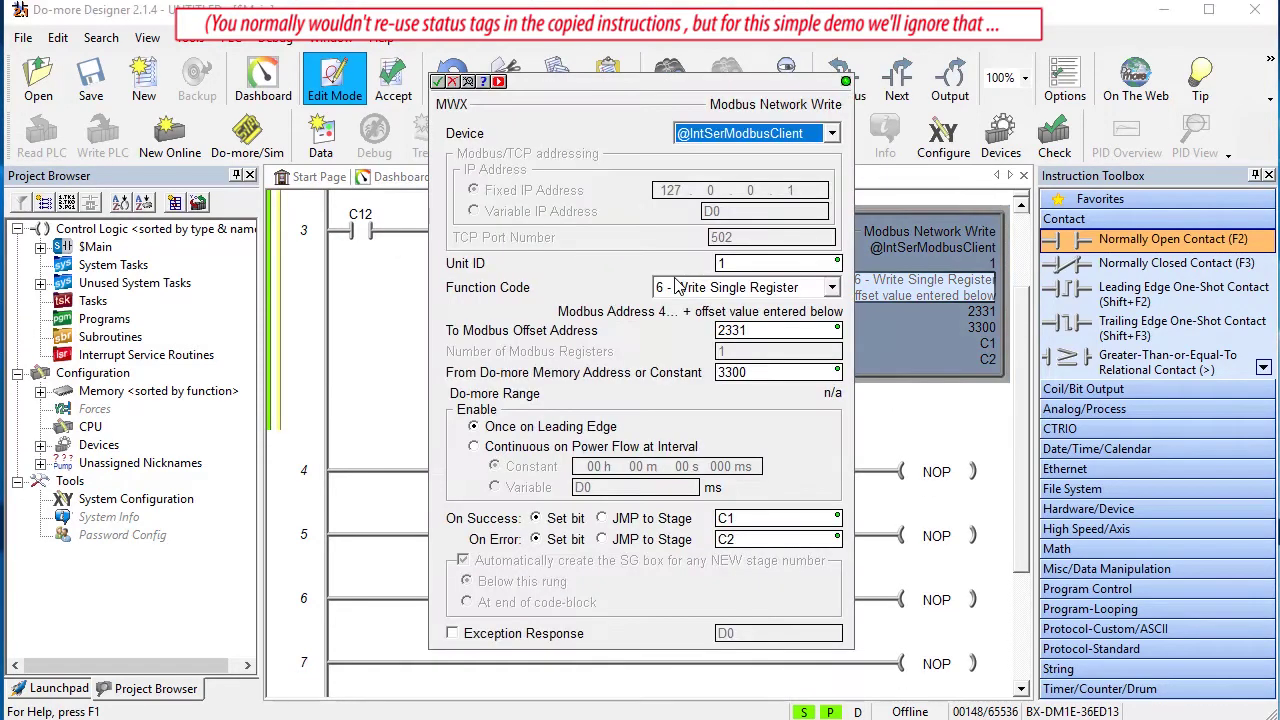
left_click(762, 330)
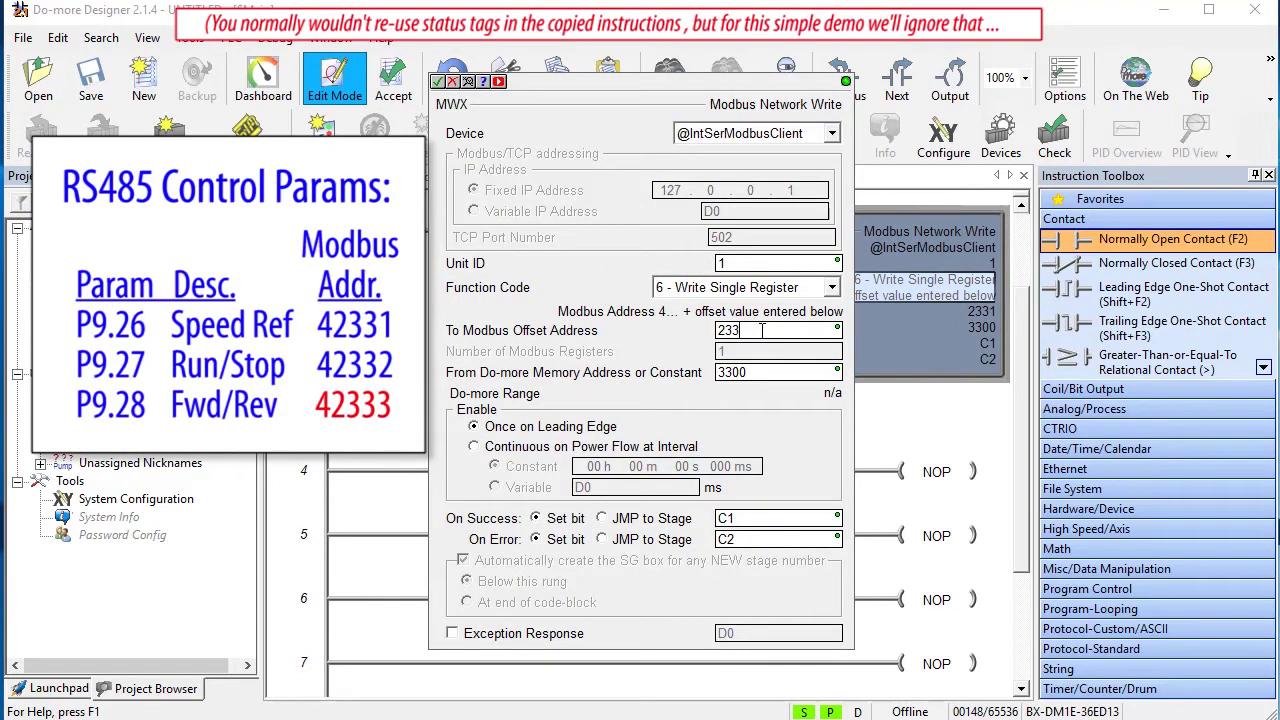
type("3")
key("Tab")
type("0")
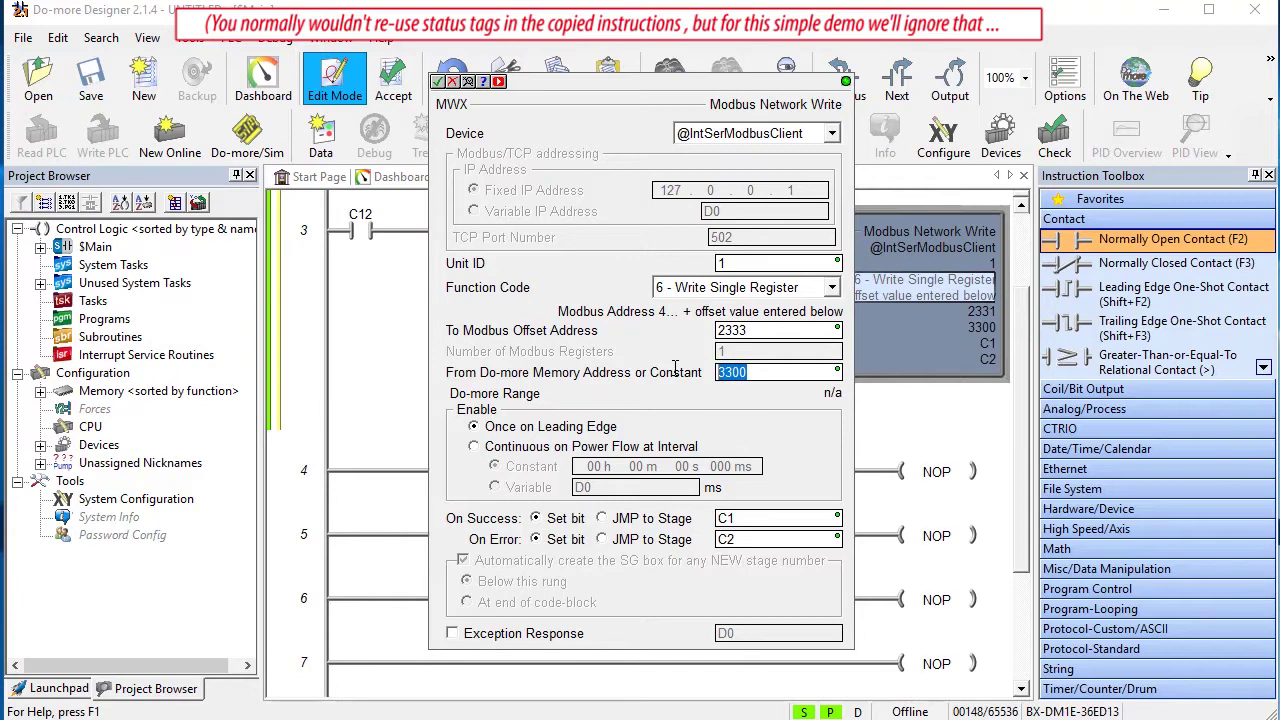
key("Return")
Copy it as rung 4 on contact C13 writing the value 1
key("ctrl+c")
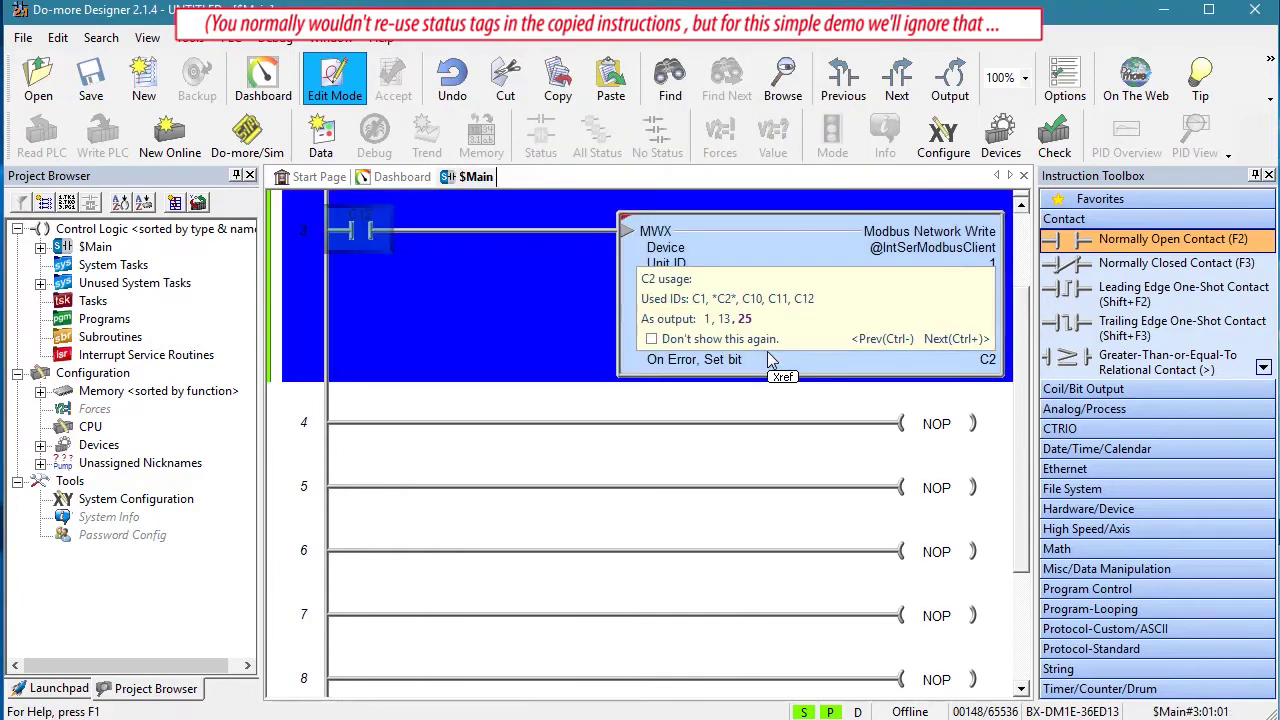
key("ctrl+v")
double_click(379, 412)
type("C13")
key("Return")
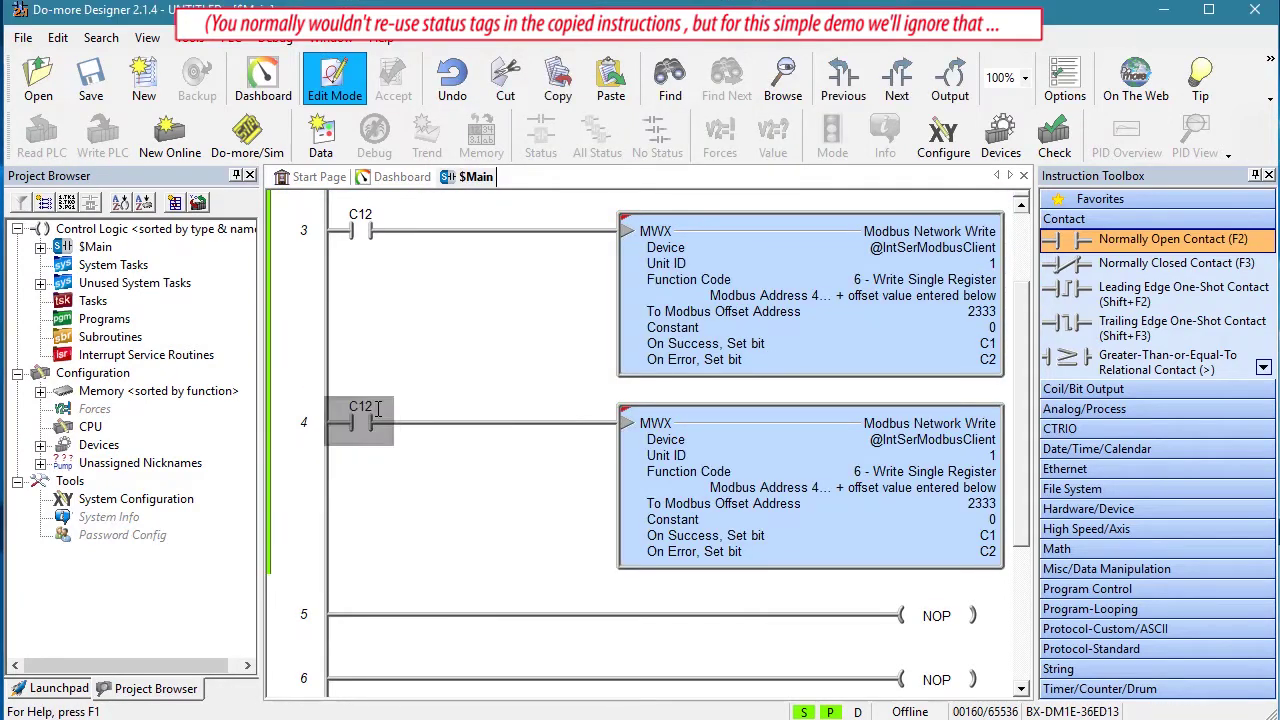
double_click(746, 442)
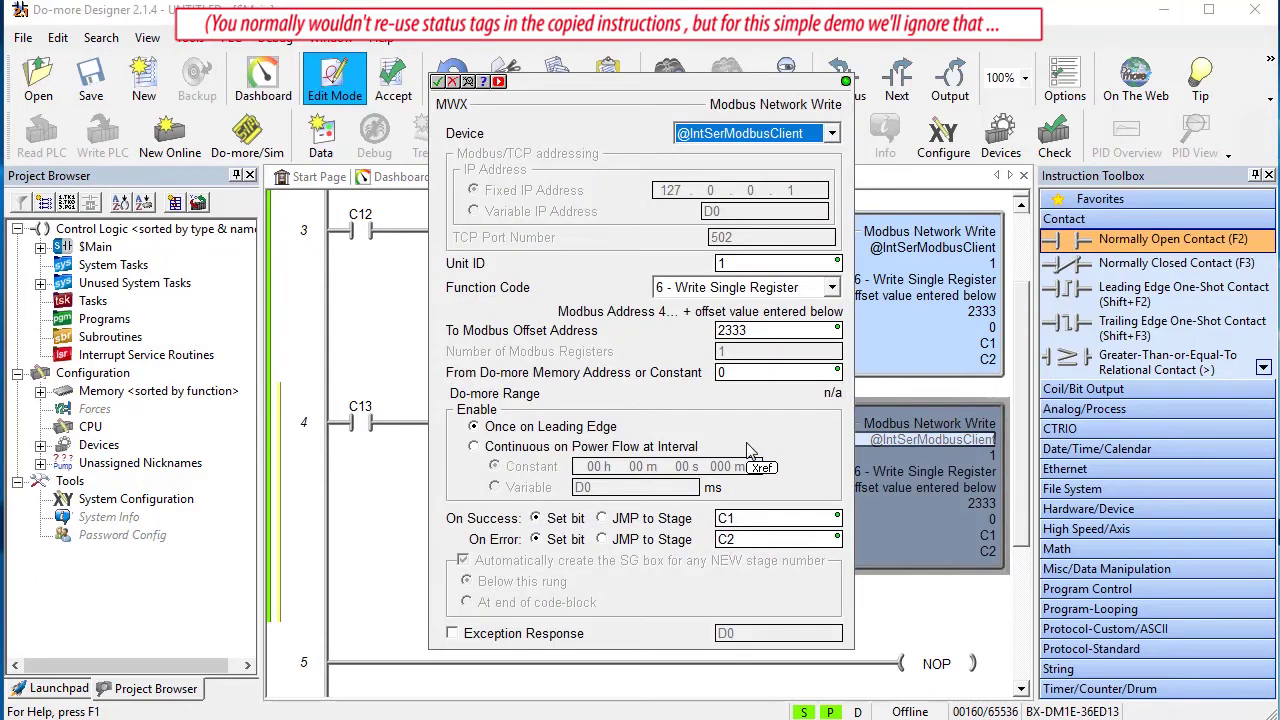
double_click(740, 372)
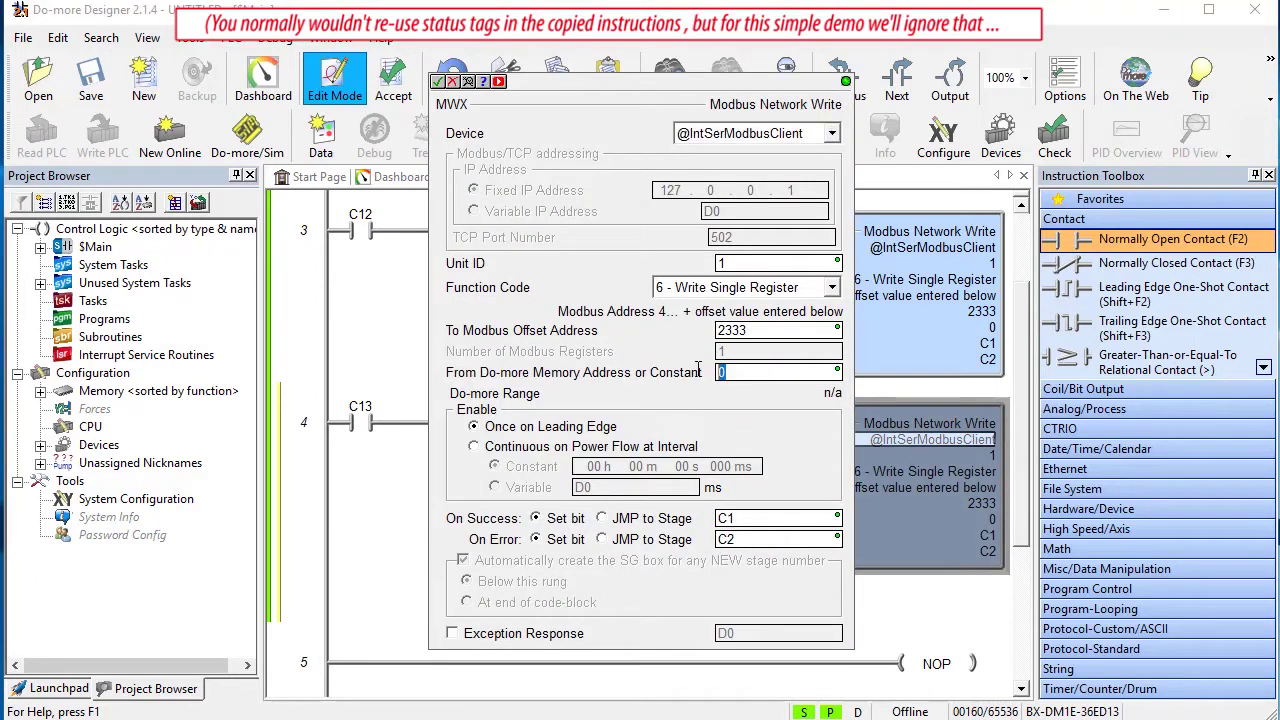
type("1")
left_click(438, 82)
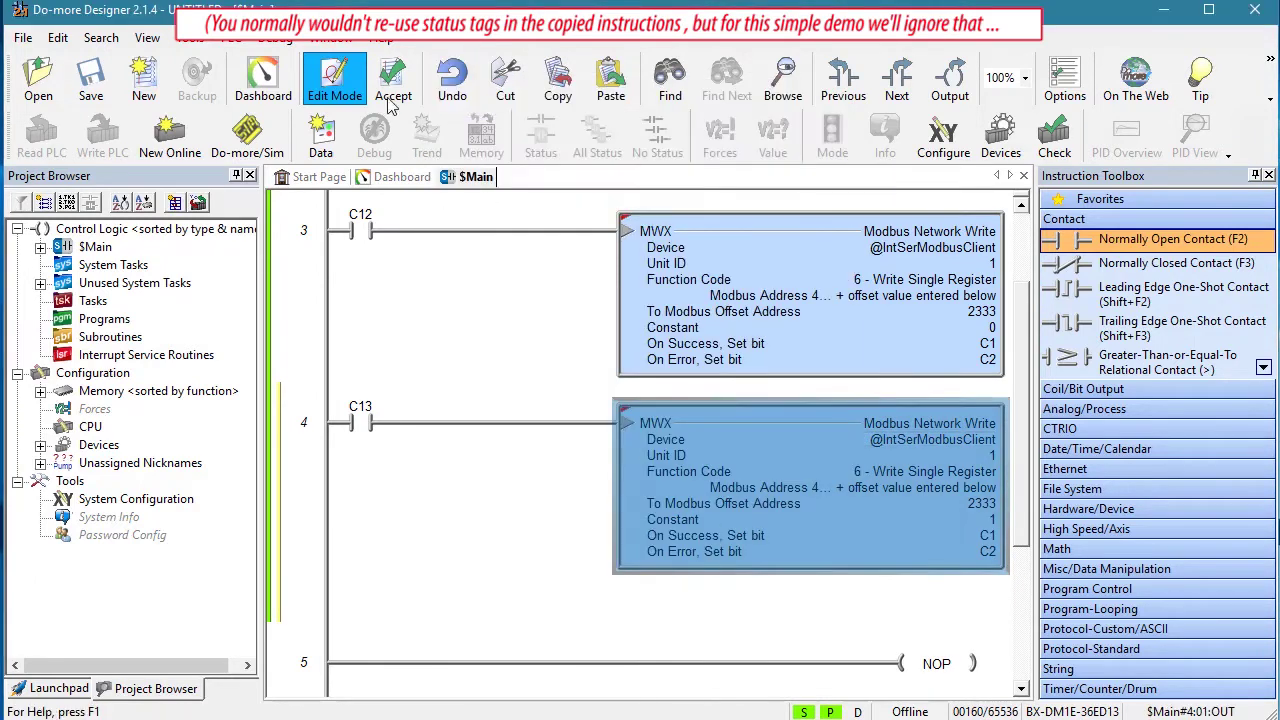
Create rung 5 on contact C14 writing to run/stop offset 2332
key("ctrl+v")
key("Up")
type("C1")
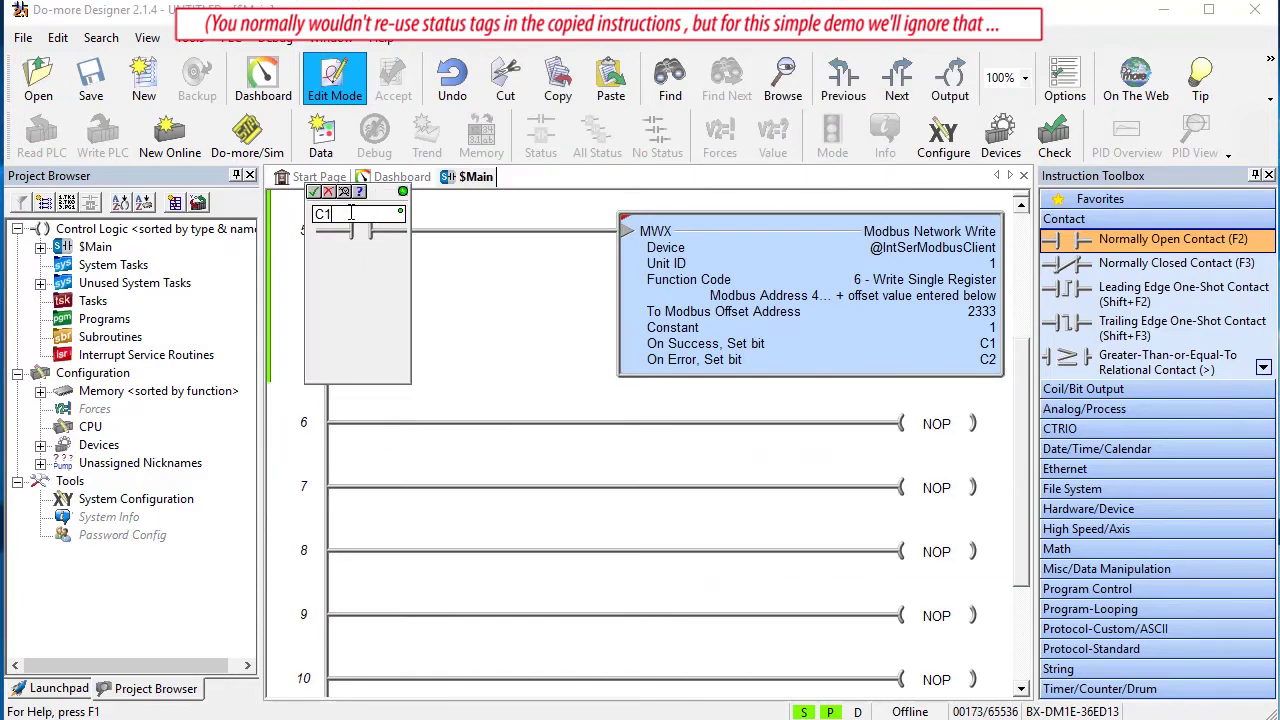
type("4")
key("Return")
double_click(690, 325)
key("BackSpace")
type("2332")
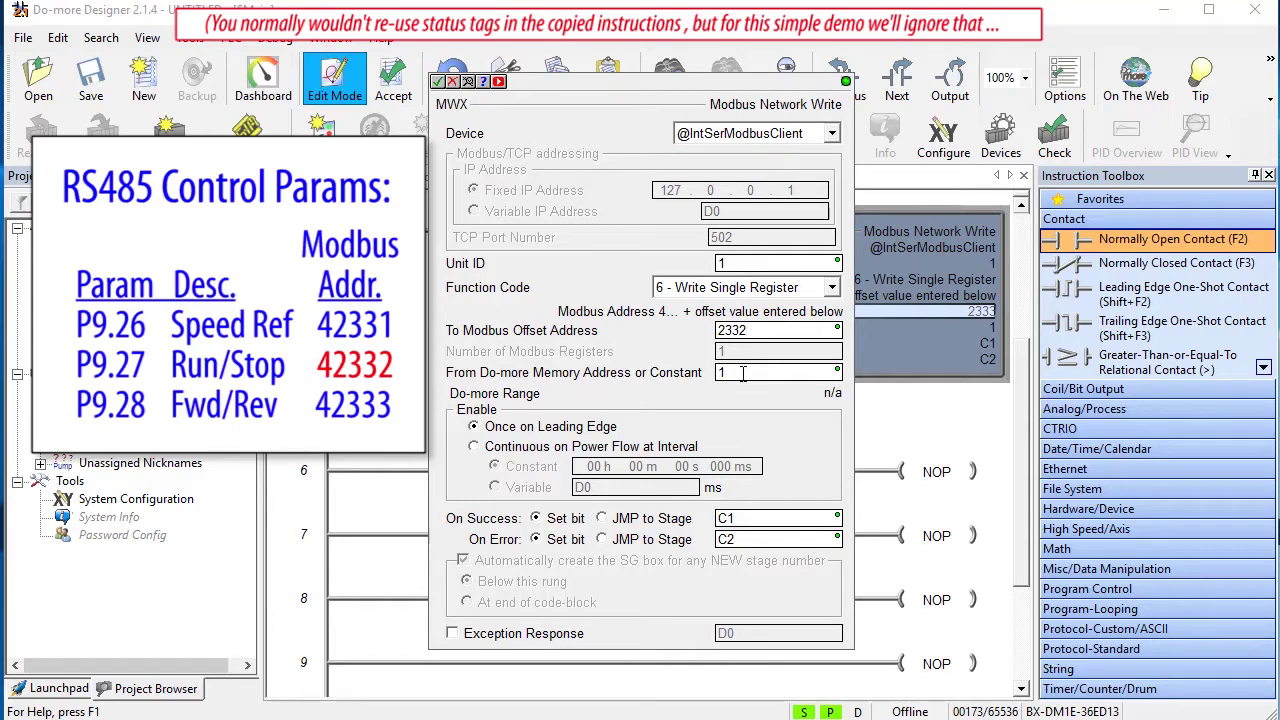
left_click(437, 82)
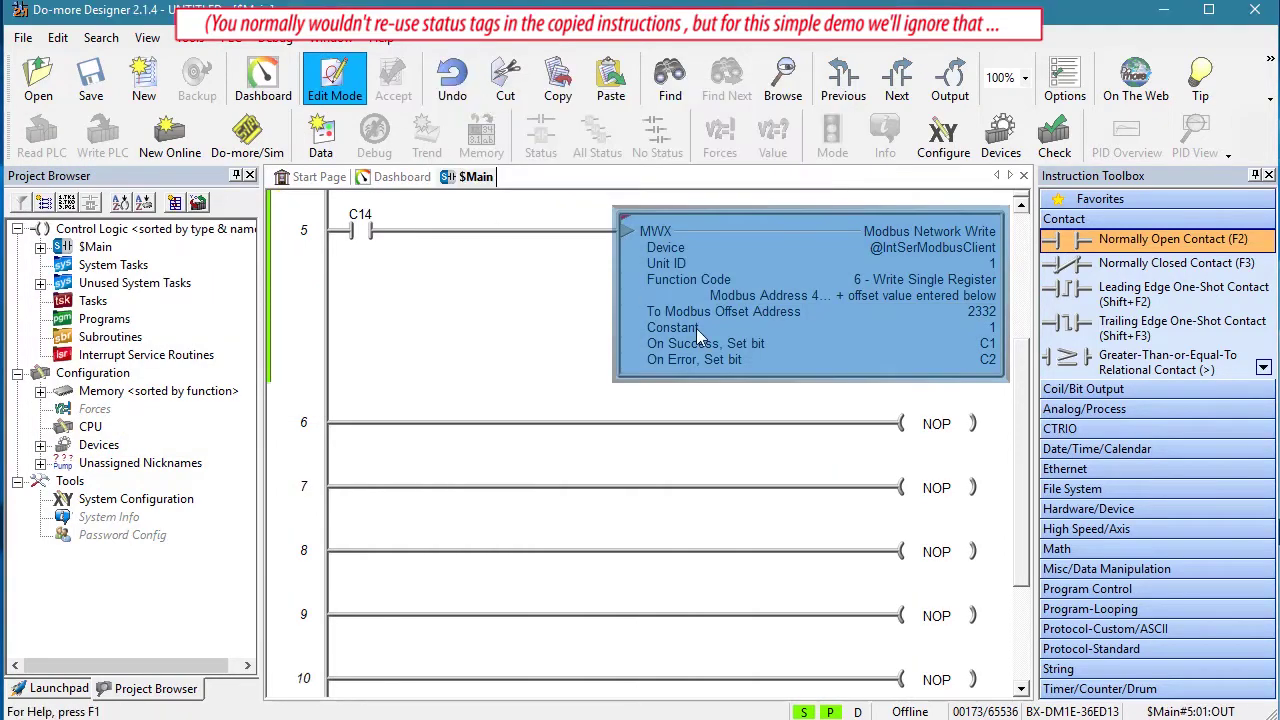
Create rung 6 on contact C15 writing 0 to offset 2332
key("ctrl+c")
left_click(360, 425)
key("ctrl+v")
double_click(360, 425)
key("BackSpace")
type("5")
key("Return")
double_click(737, 474)
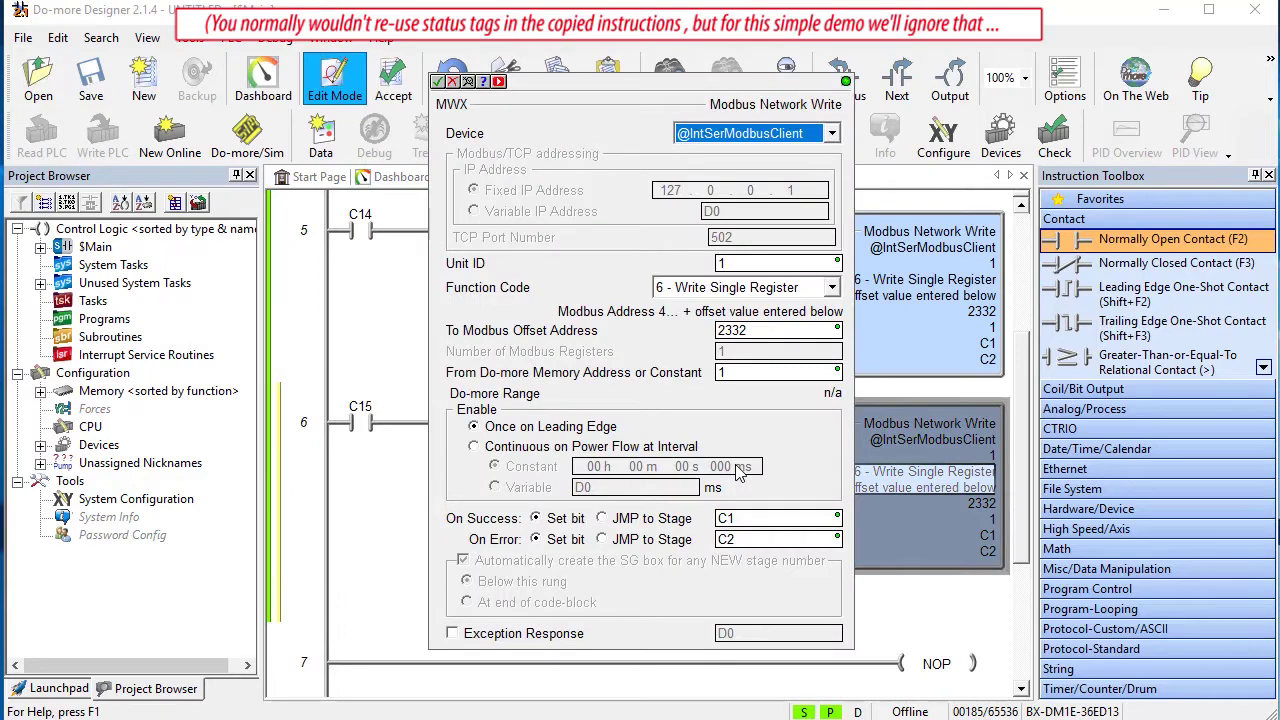
double_click(728, 372)
type("0")
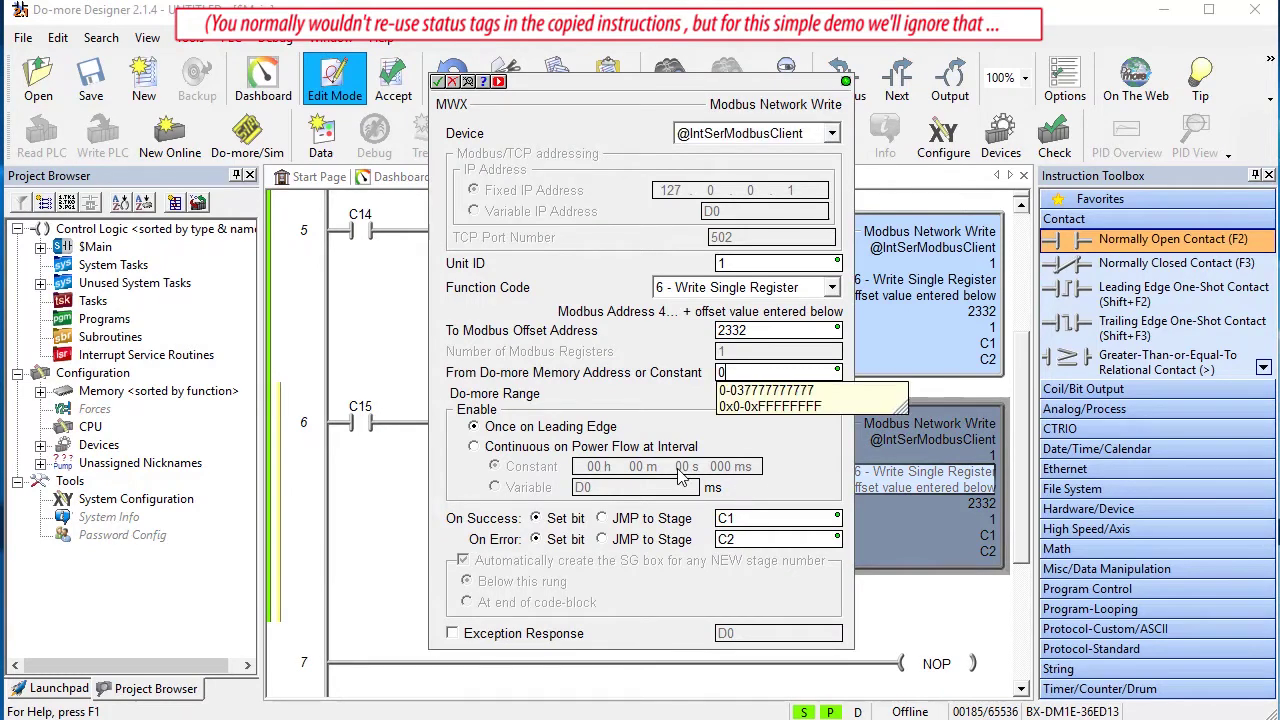
key("Return")
key("Down")
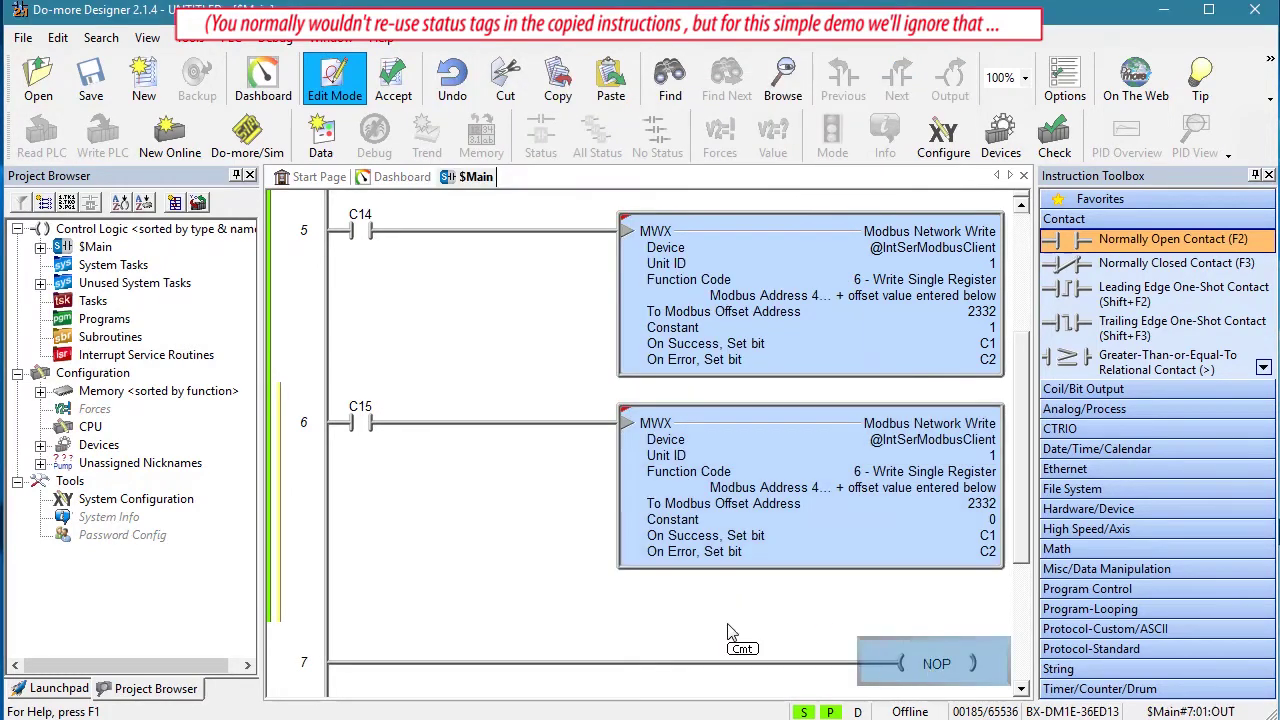
Terminate the program with an END instruction on rung 7
type("END")
key("Return")
left_click(189, 37)
left_click(257, 86)
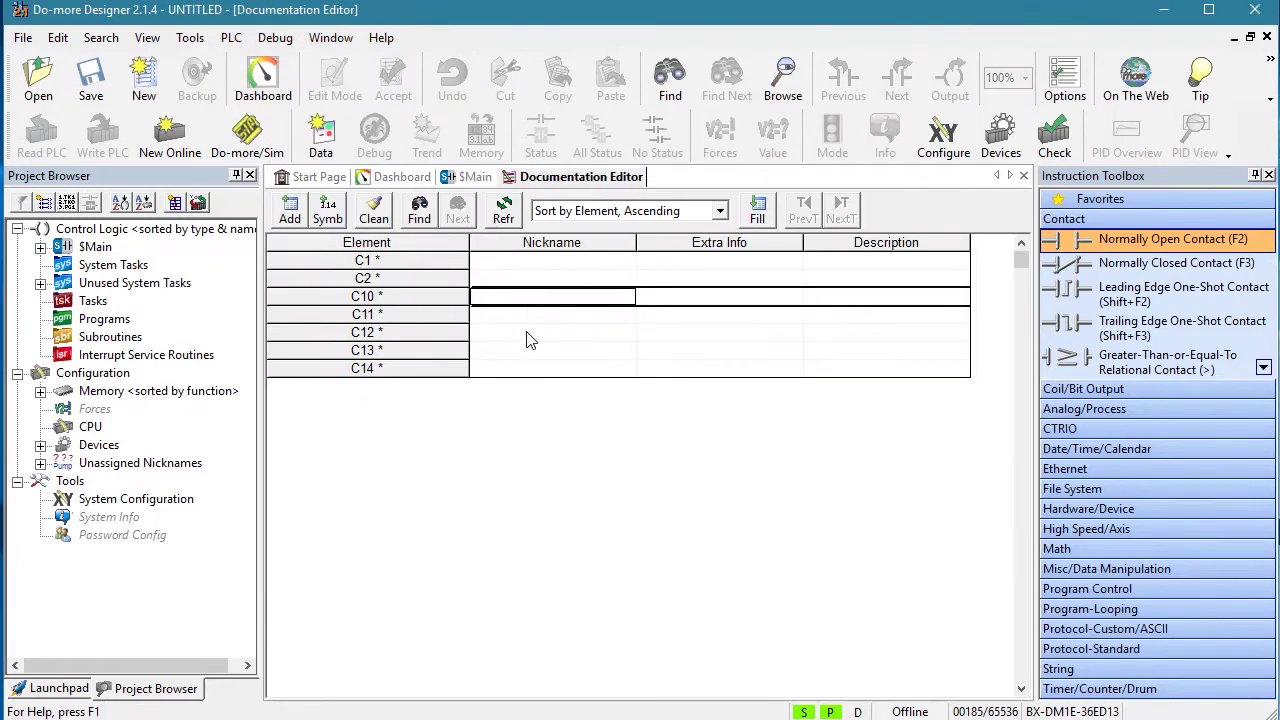
Enter nicknames Freq_55, Forward, Reverse and Run in the Documentation Editor
type("Freq_55")
key("Return")
type("Forward")
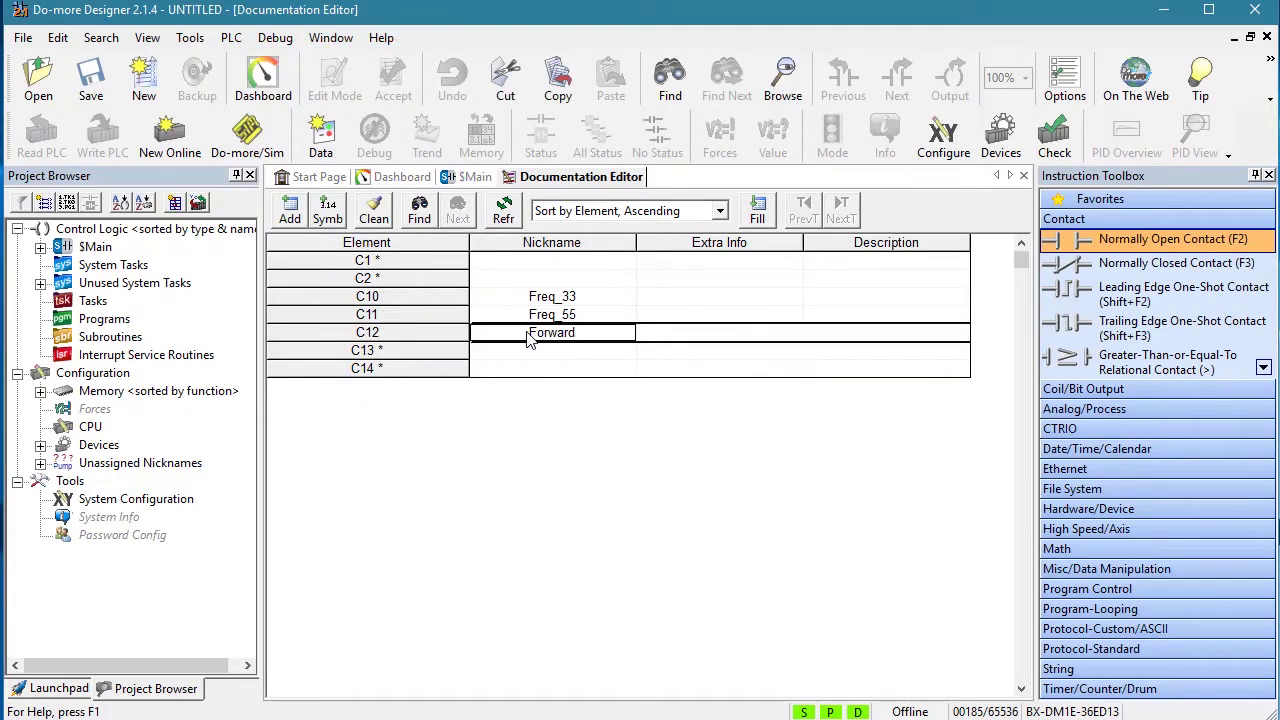
key("Return")
type("Reverse")
key("Return")
type("Run")
key("Return")
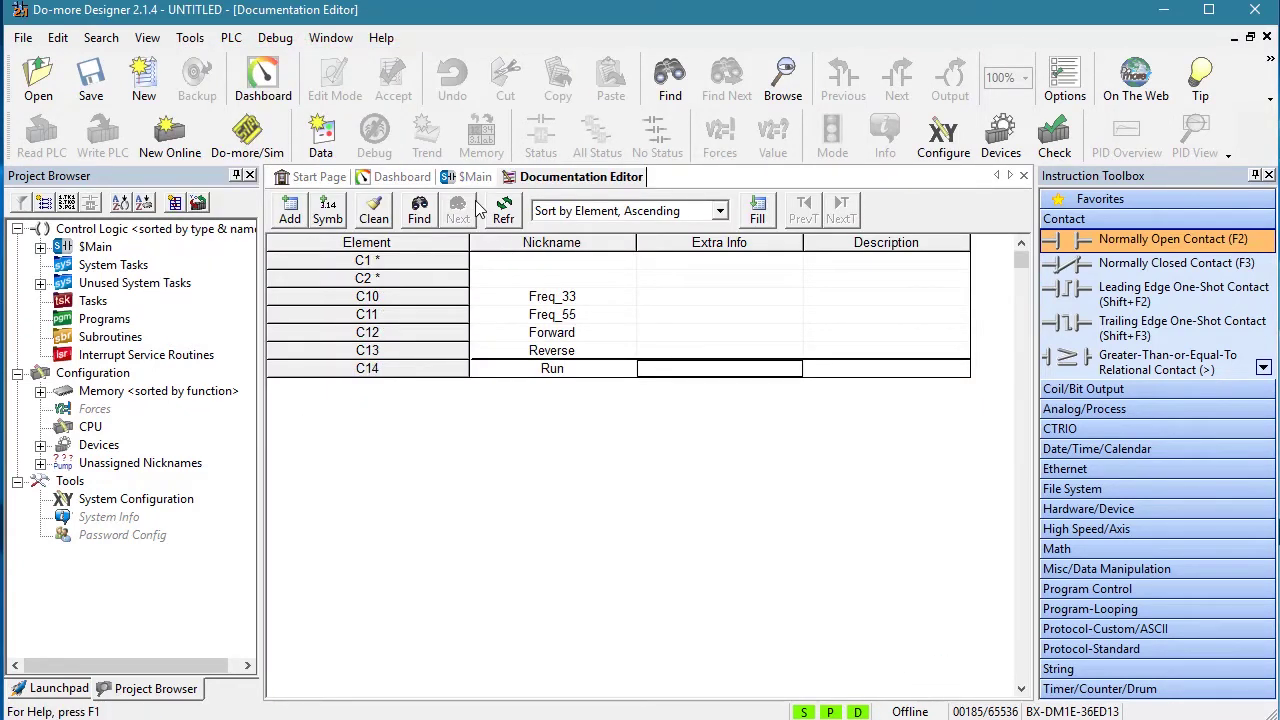
Accept the pending rung edits and nickname C15 'Stop', then return to $Main
left_click(475, 176)
left_click(392, 86)
left_click(535, 182)
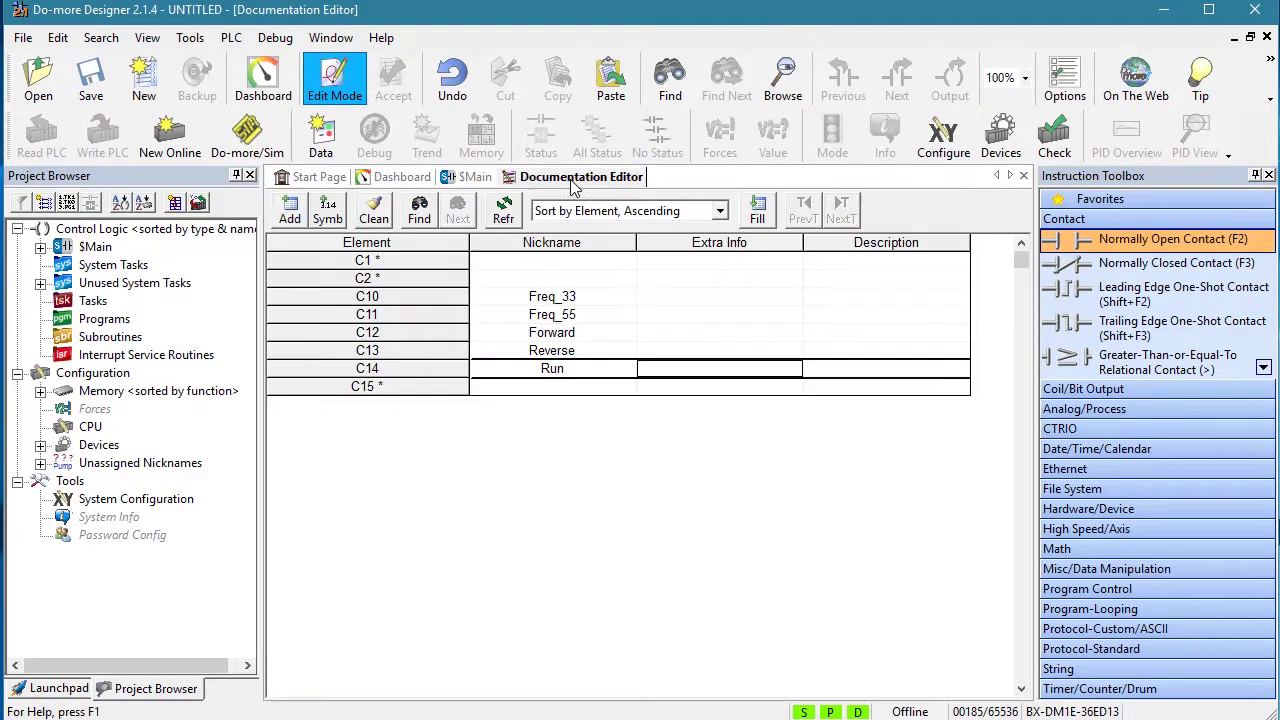
left_click(558, 383)
type("Stop")
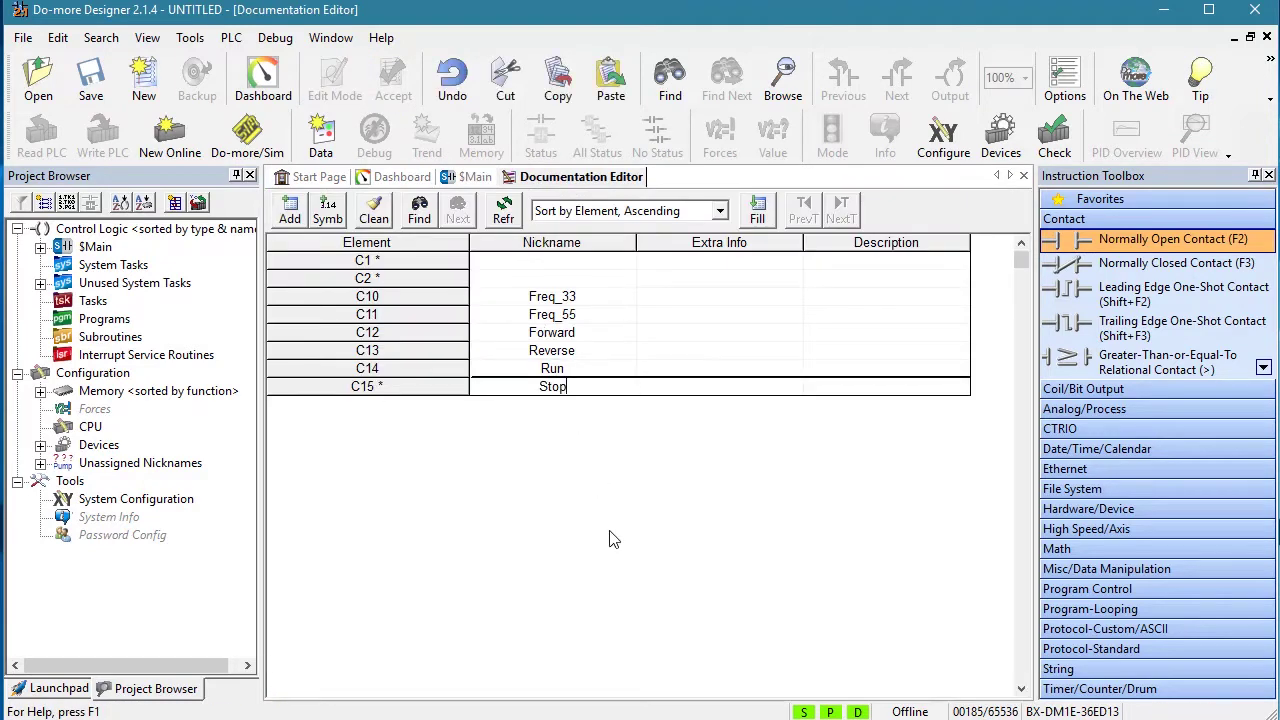
key("Return")
left_click(470, 180)
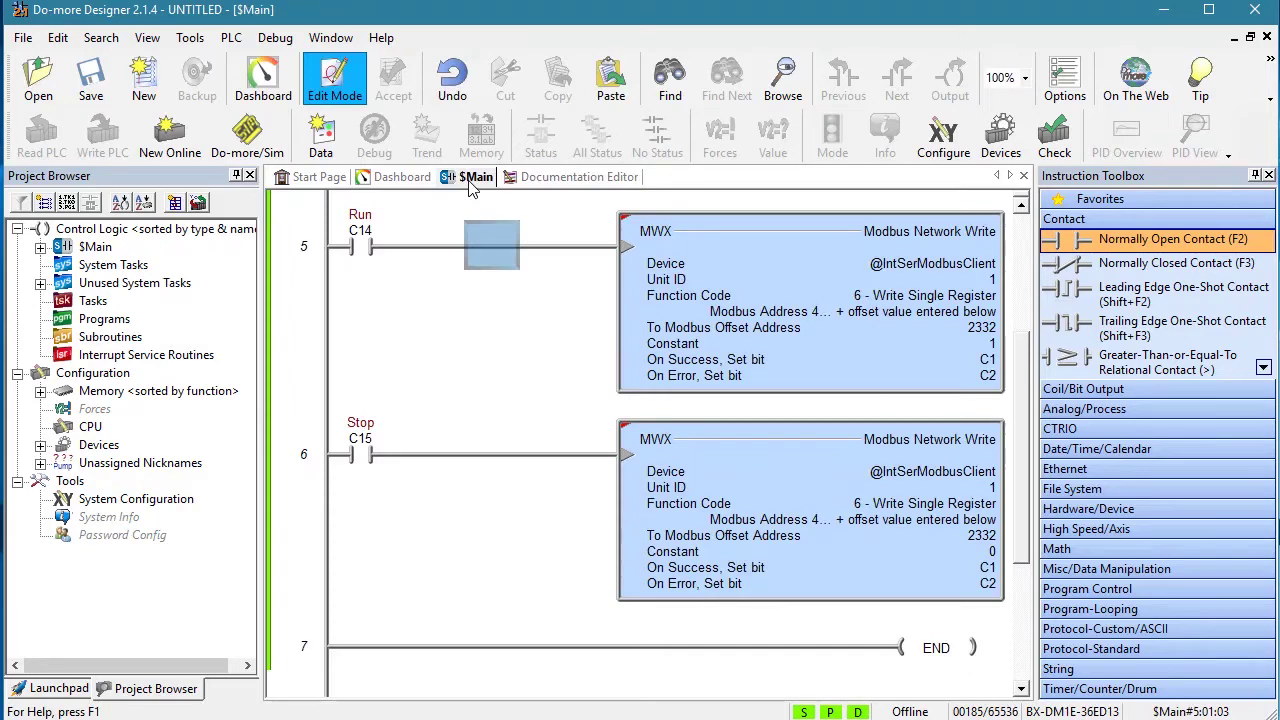
Go online with the BX-DM1E using the disk project and download it, returning to Run
left_click(231, 37)
left_click(265, 54)
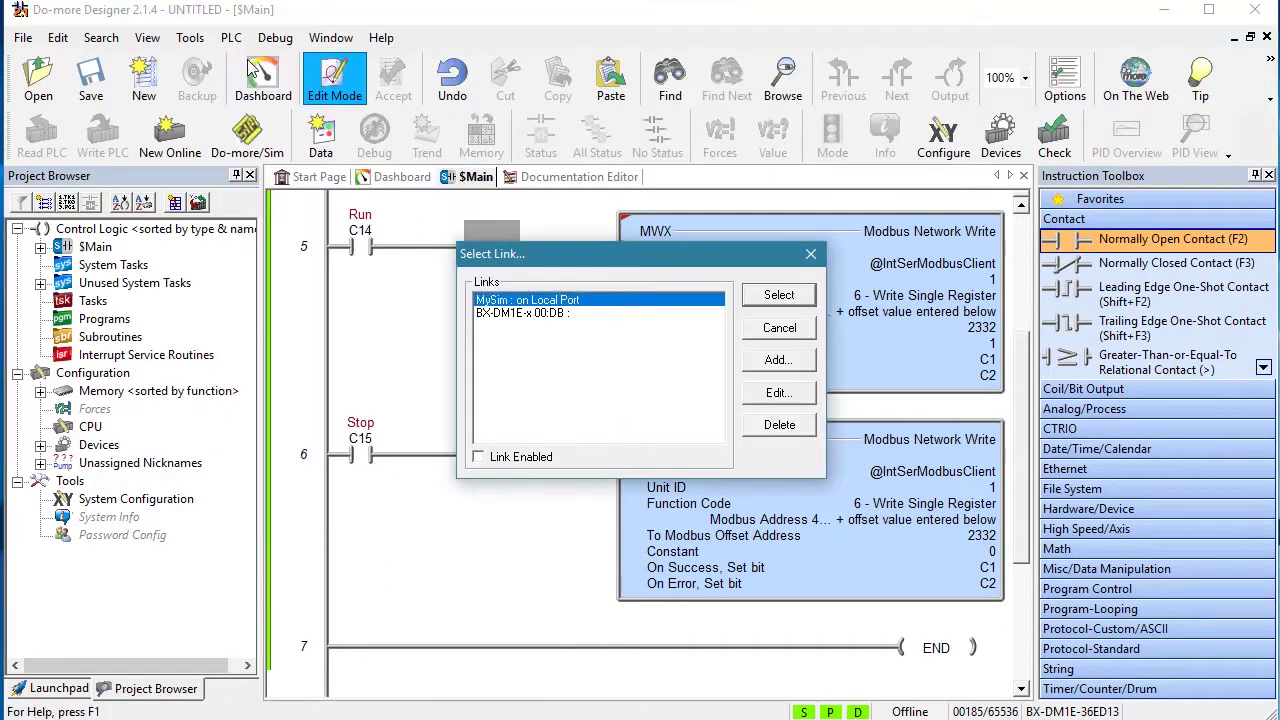
left_click(500, 313)
left_click(779, 295)
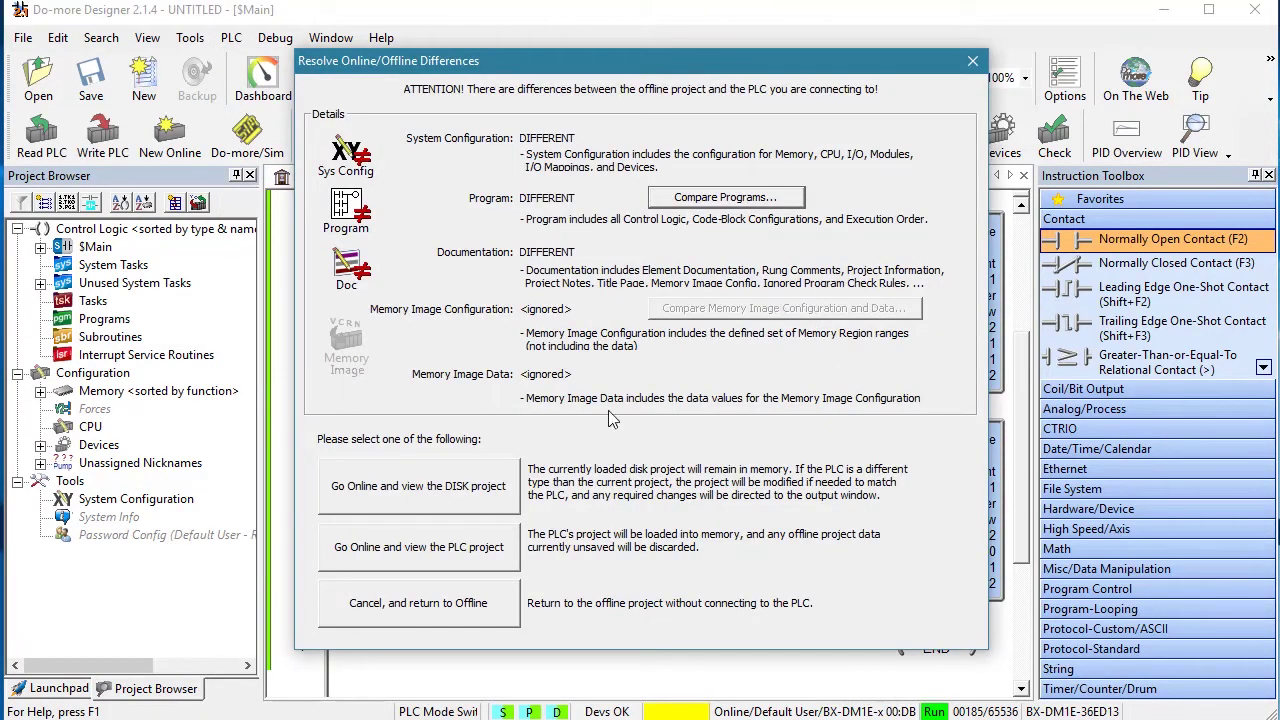
left_click(476, 500)
left_click(556, 440)
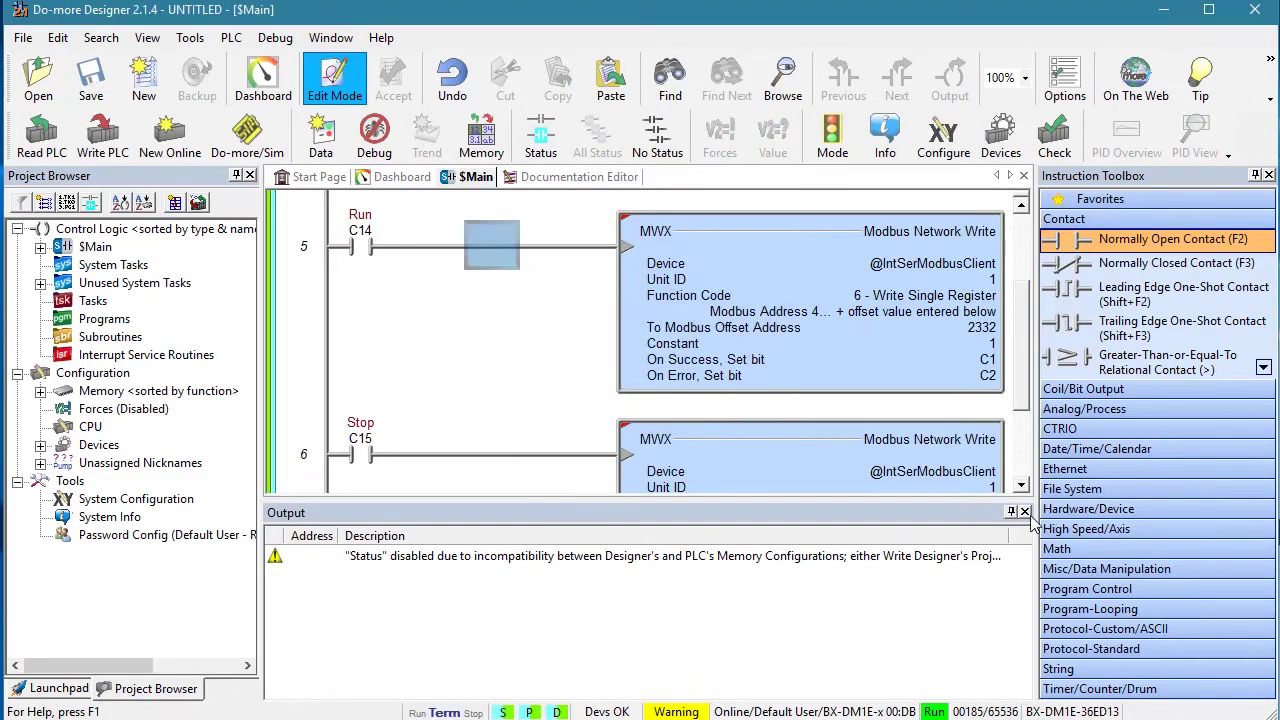
left_click(106, 150)
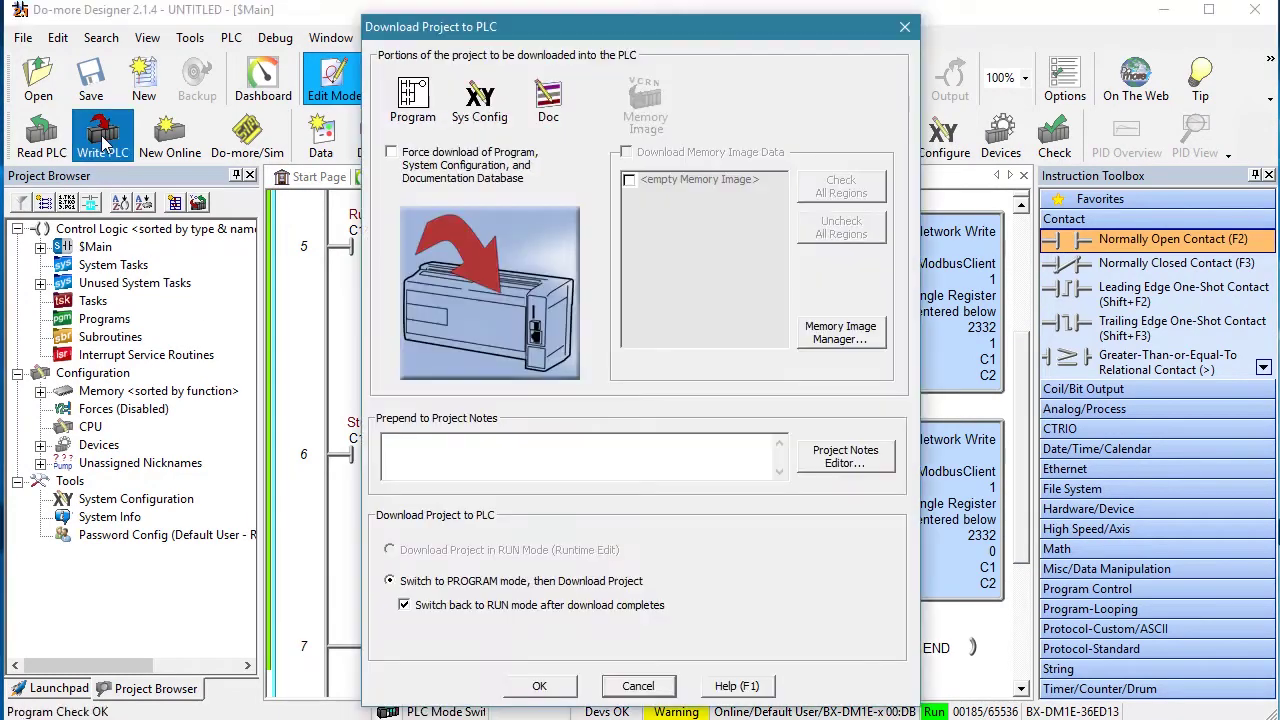
left_click(558, 687)
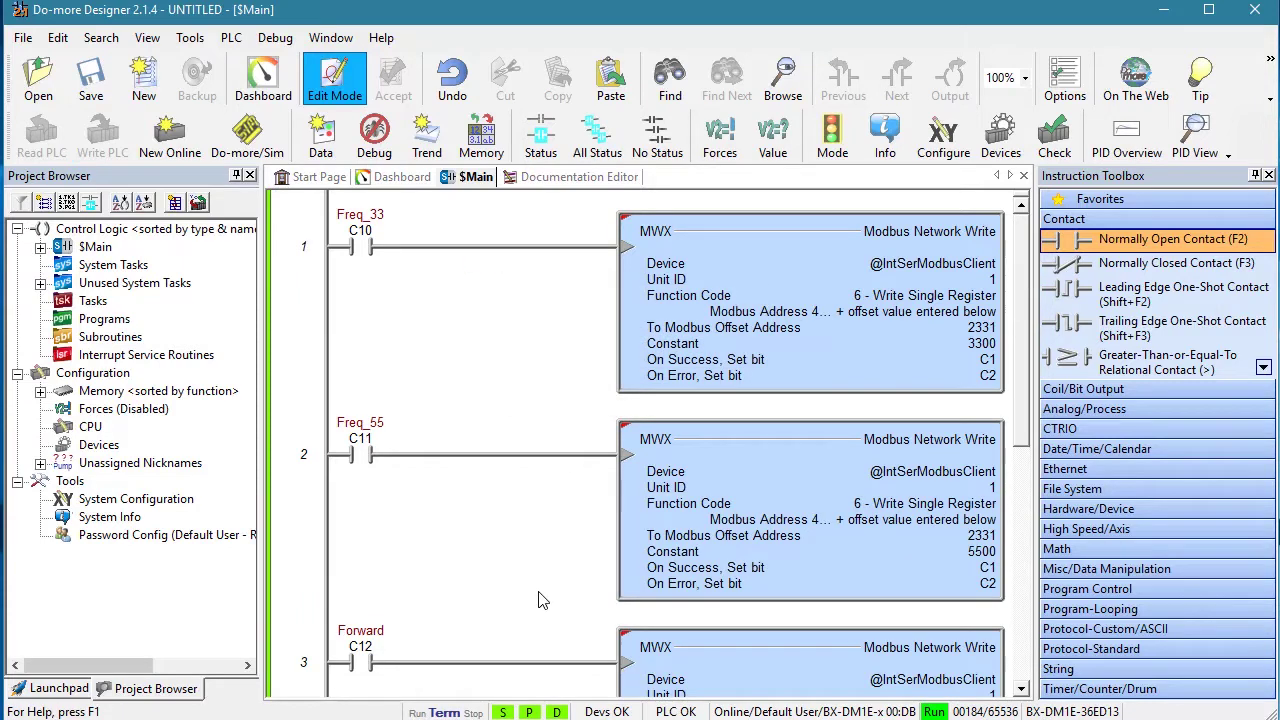
Open a Data View listing C10–C15 and turn on Edit mode
left_click(320, 135)
type("C10")
key("Return")
key("Return")
key("Return")
key("Return")
key("Return")
left_click(170, 274)
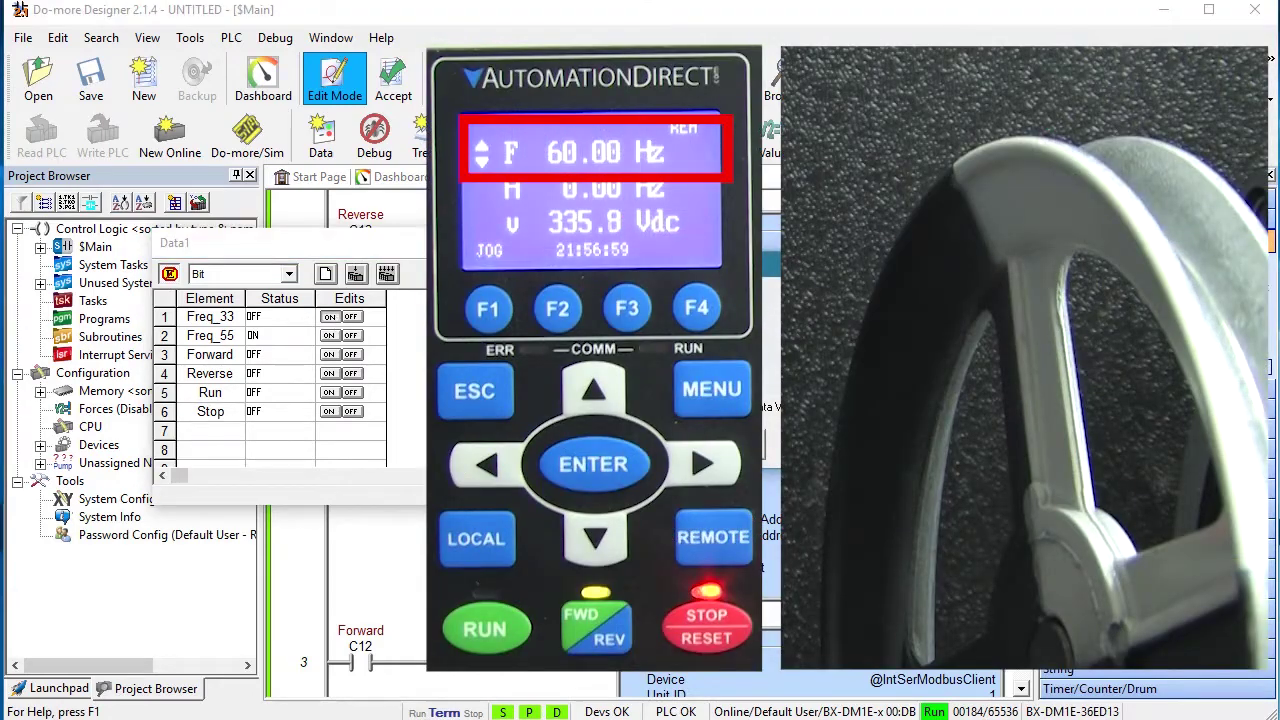
Switch on the speed bit, direction and Run to spin the drive at 55 Hz, then Stop
left_click(330, 317)
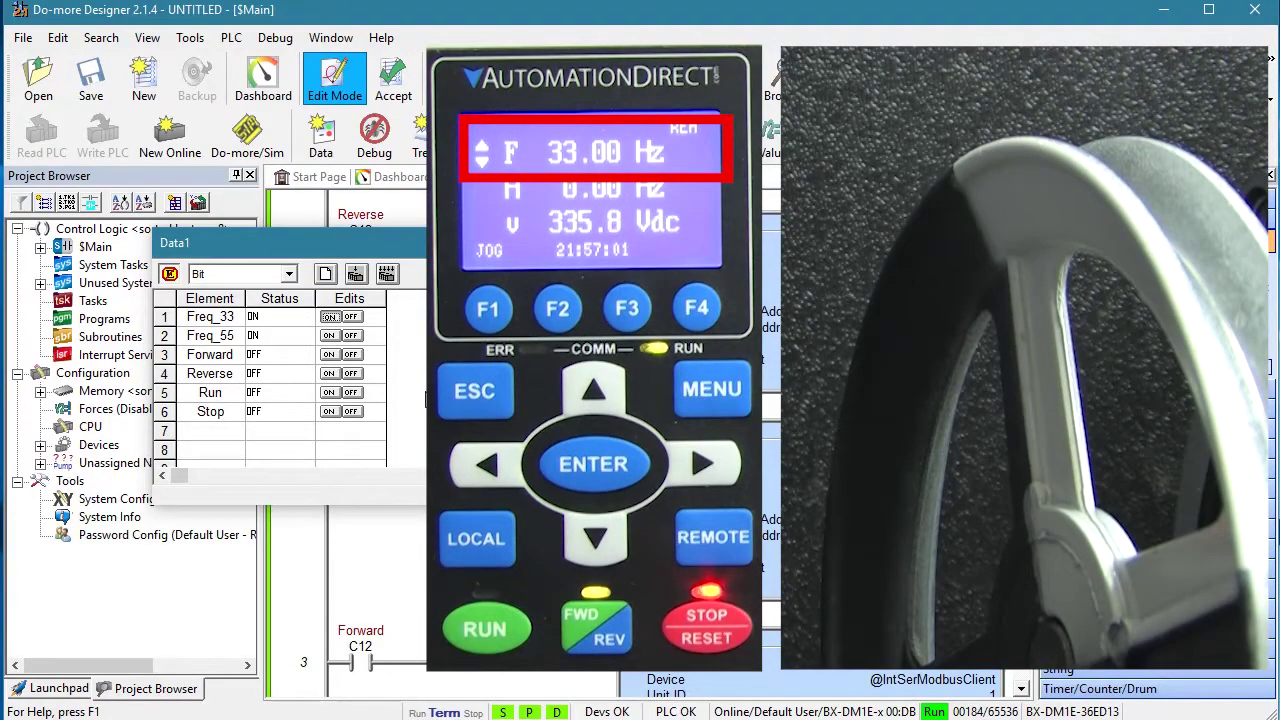
left_click(330, 355)
left_click(329, 392)
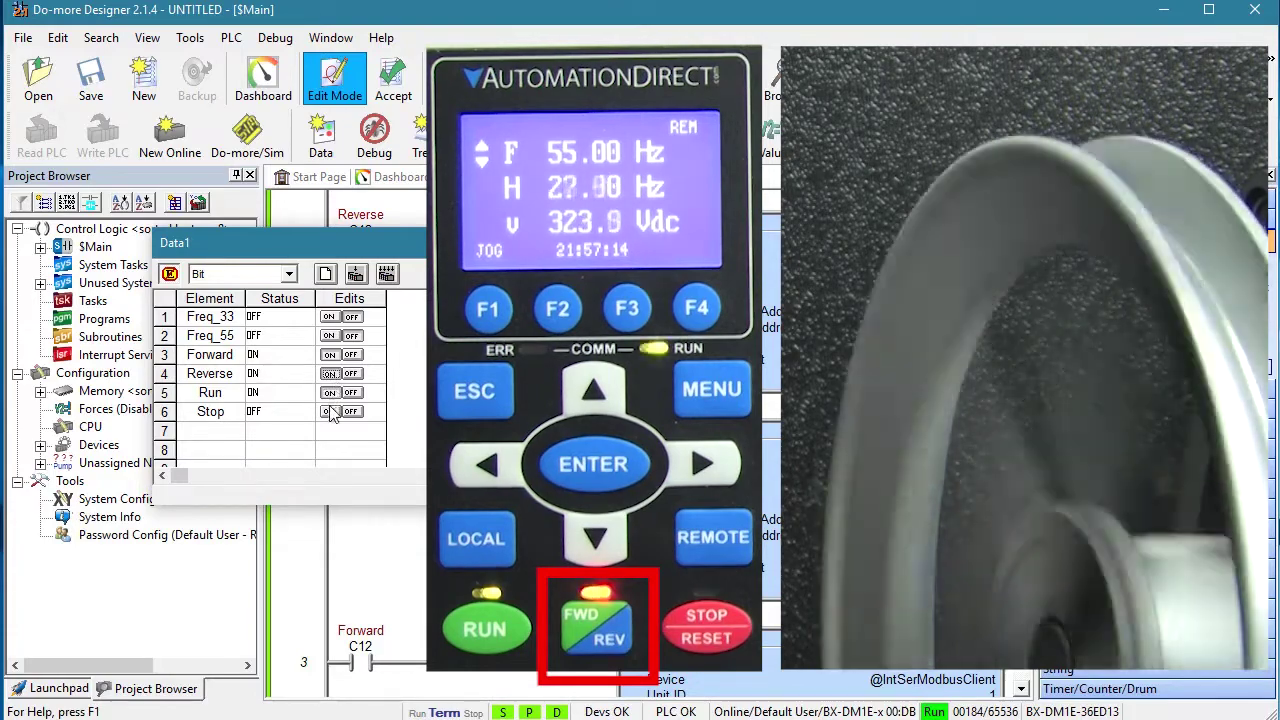
left_click(329, 413)
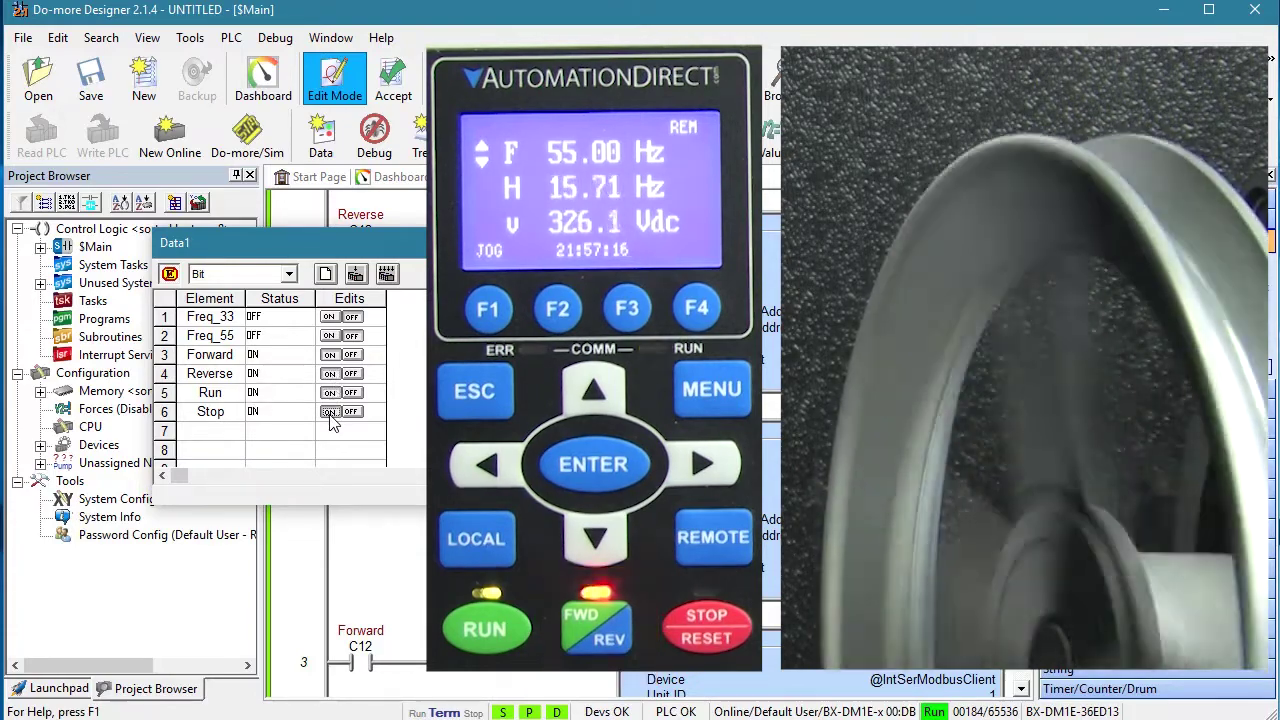